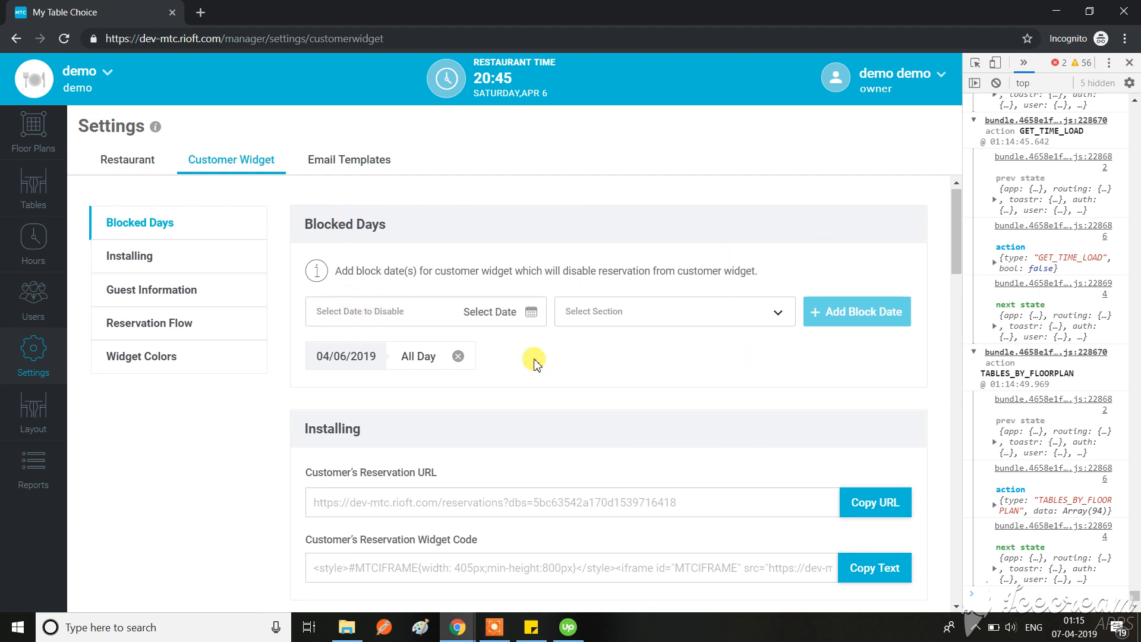
Step: Open the email template settings and examine the generic email details and all content sections of the Confirmation Email
scroll(416, 368, down, 3)
scroll(538, 356, down, 5)
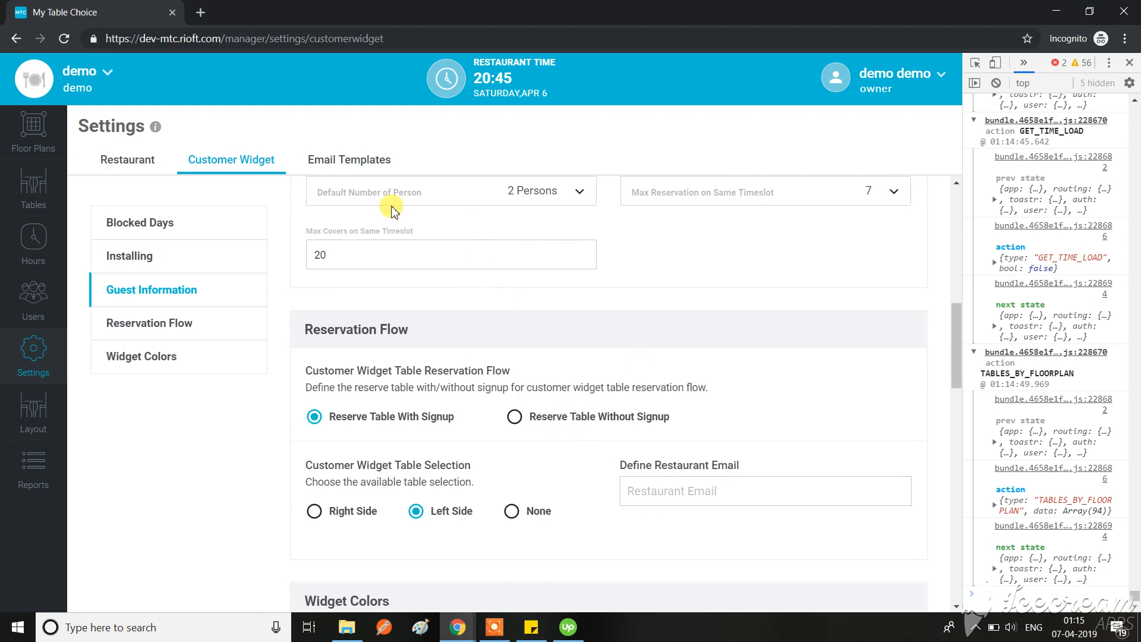
click(348, 159)
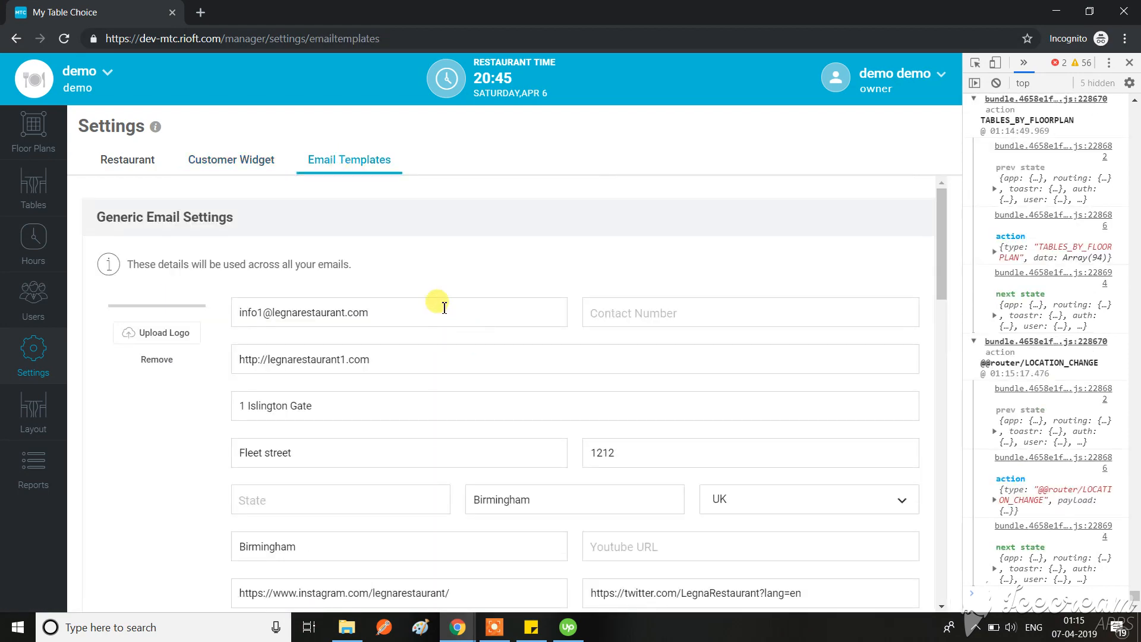
scroll(445, 308, down, 6)
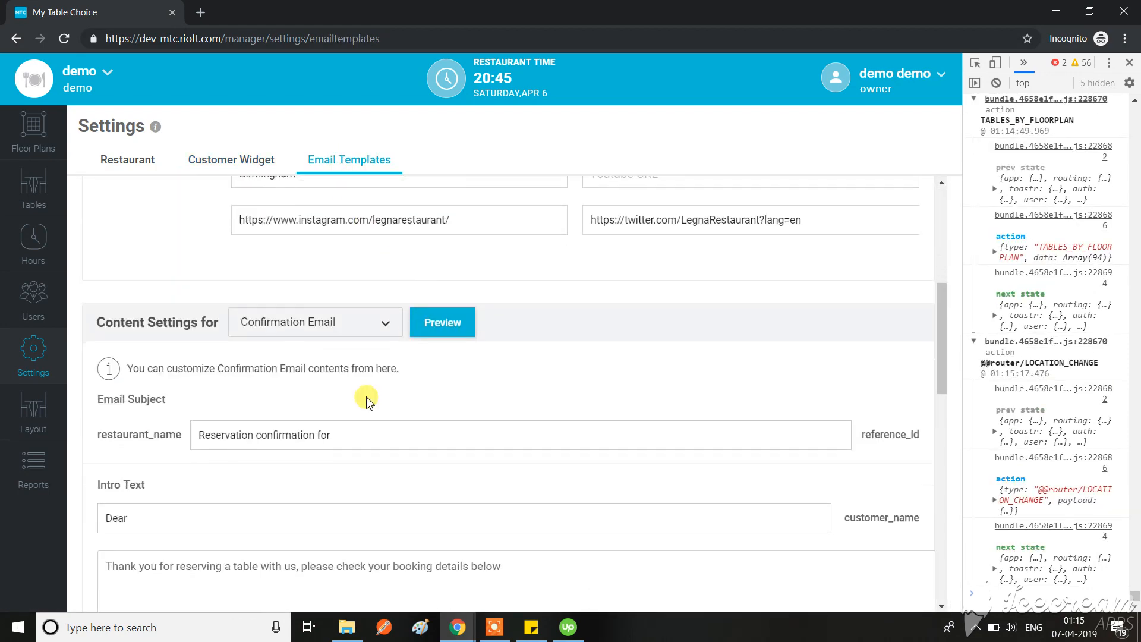
scroll(366, 401, down, 2)
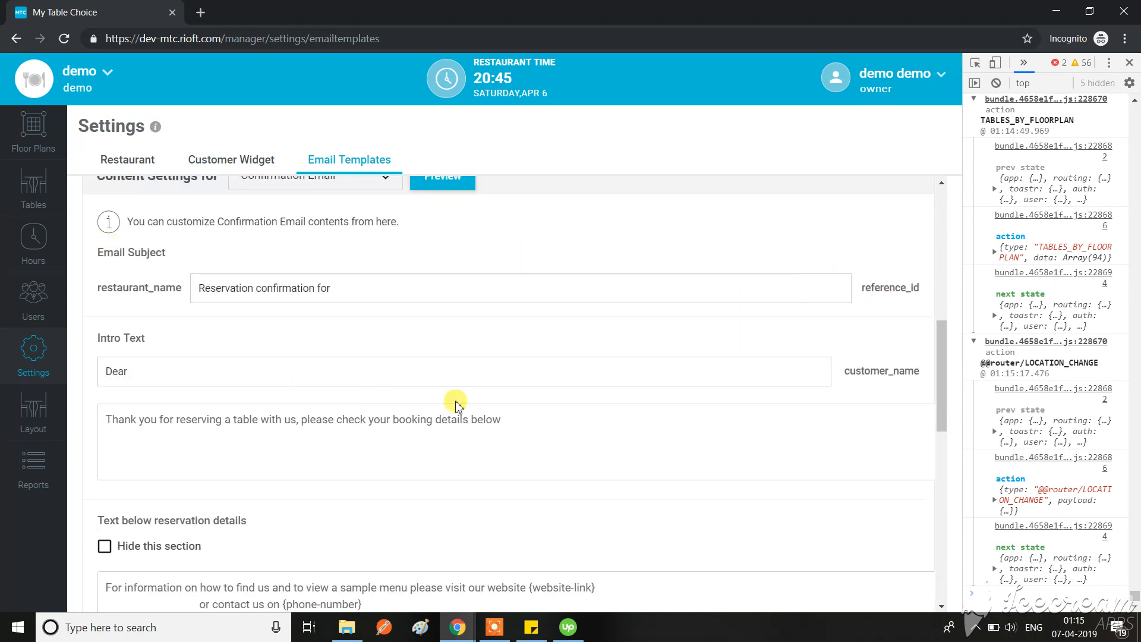
scroll(394, 356, down, 2)
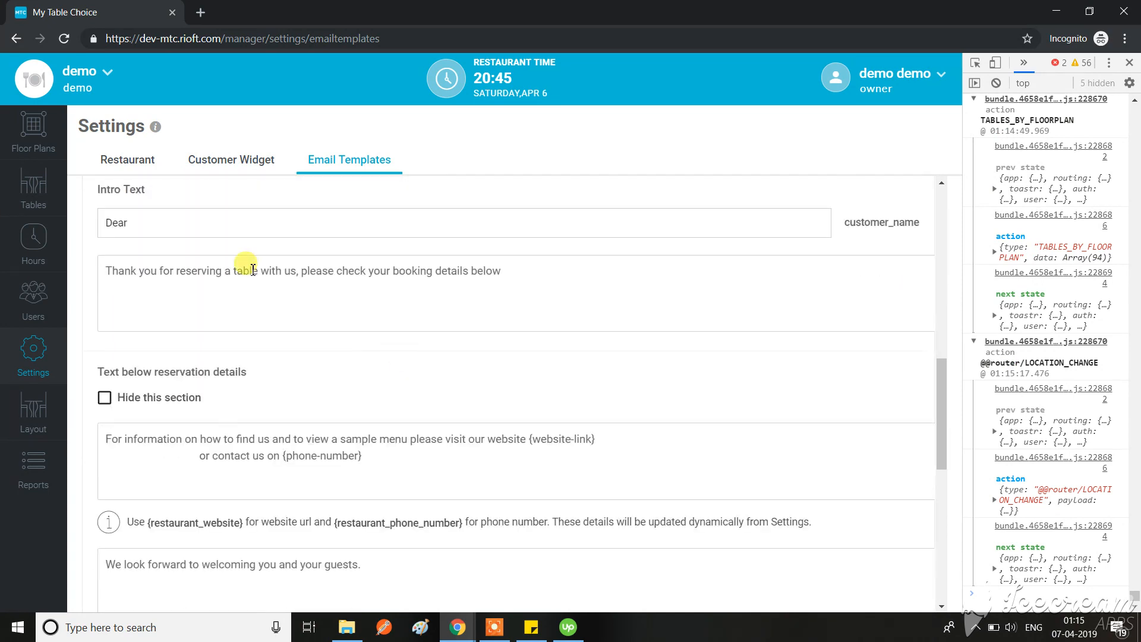
scroll(350, 409, down, 3)
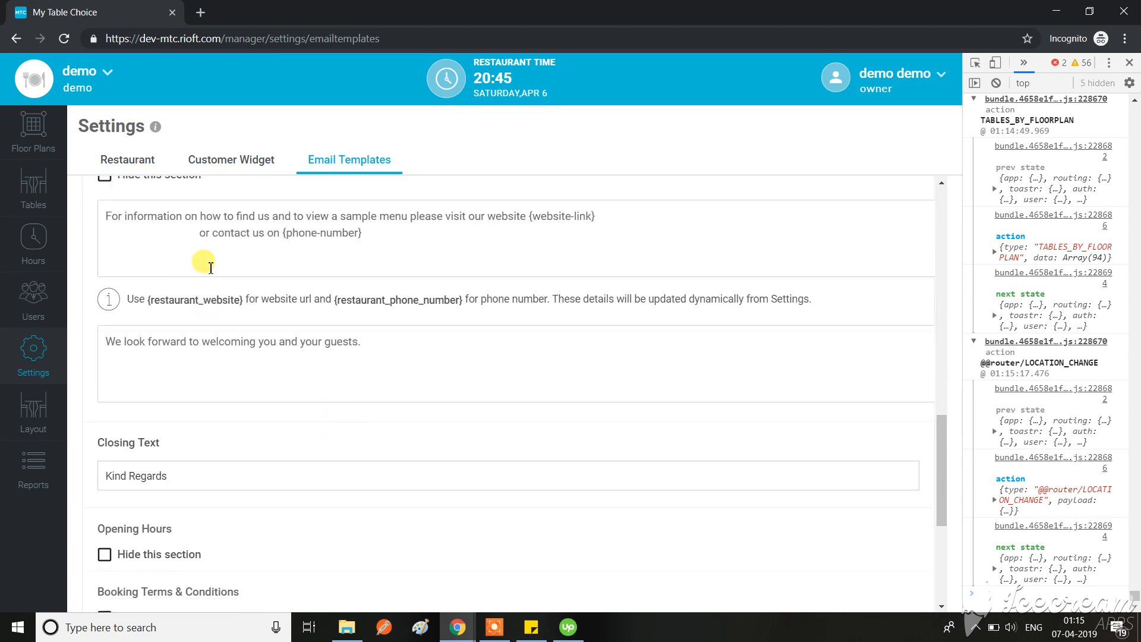
scroll(348, 320, down, 2)
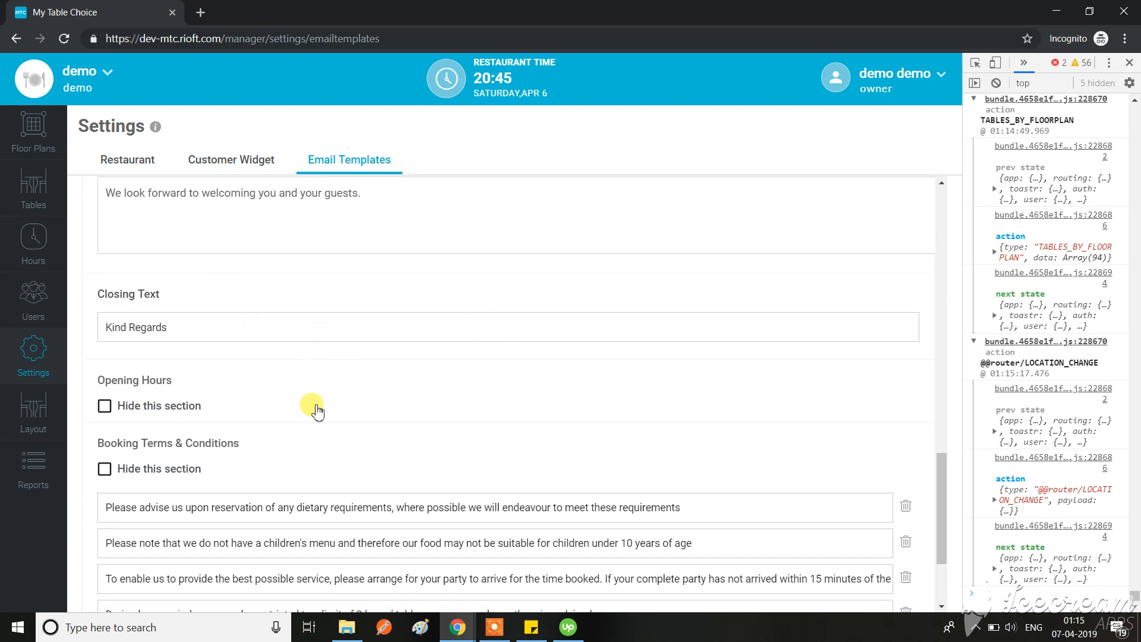
scroll(311, 403, down, 2)
scroll(315, 404, up, 3)
scroll(311, 404, up, 14)
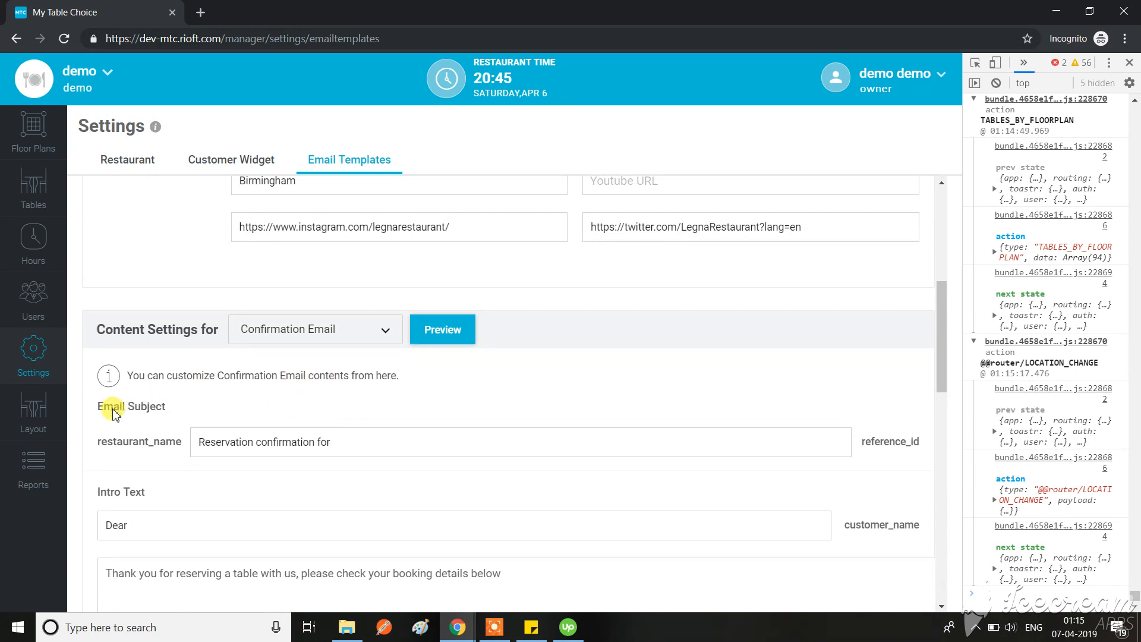
Step: Shorten the {website-link} placeholder to {websi in the Confirmation Email's text below the reservation details
scroll(269, 410, down, 1)
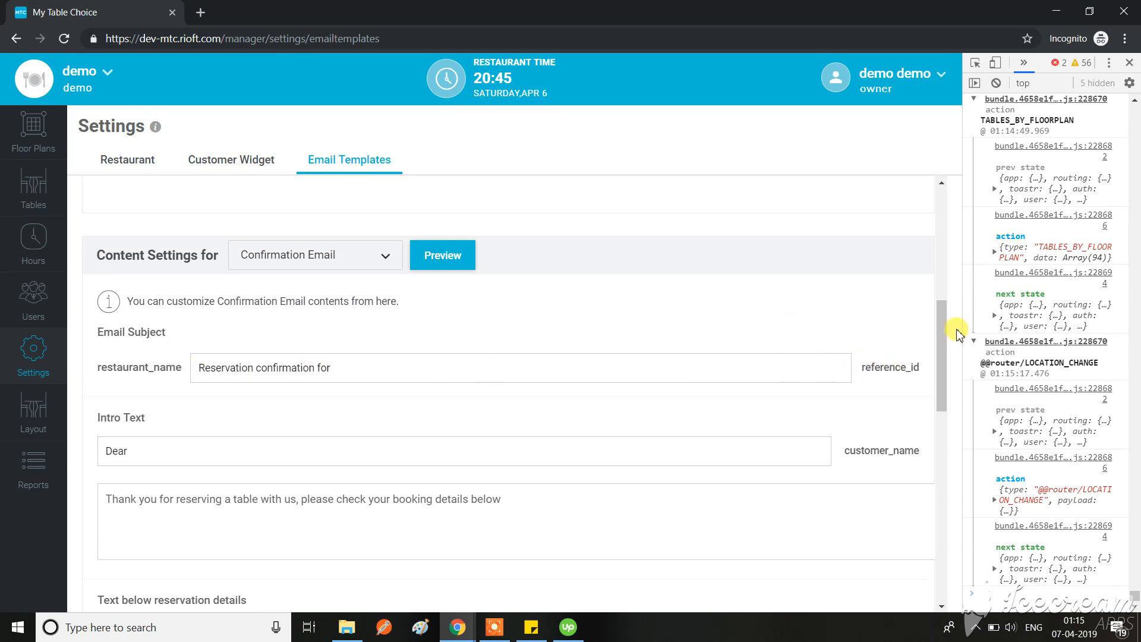
scroll(422, 434, down, 3)
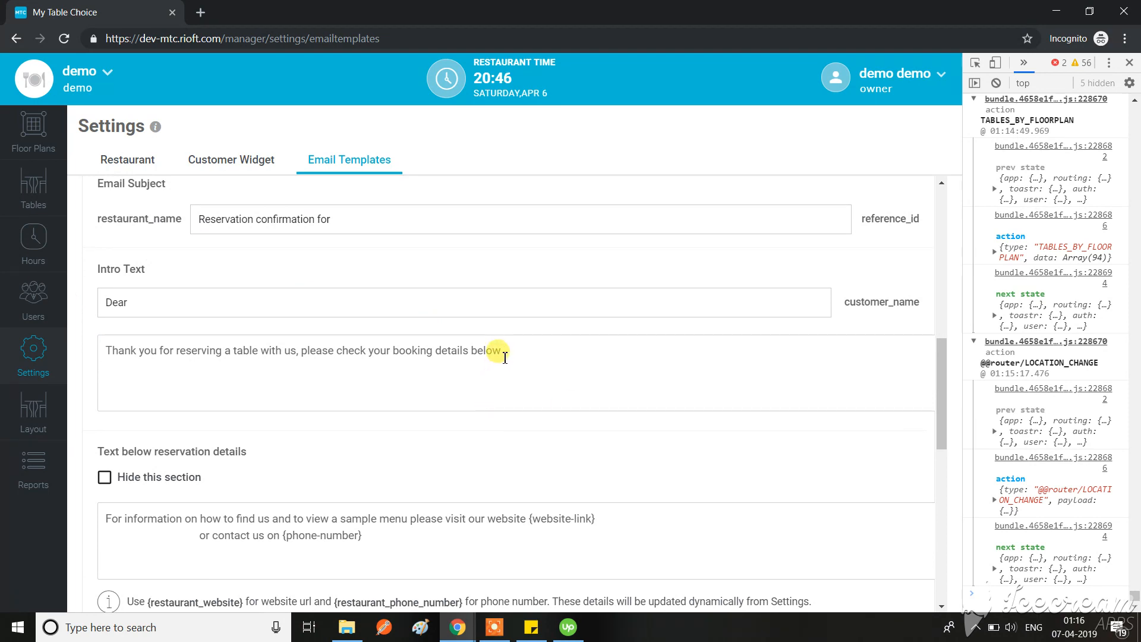
scroll(504, 357, down, 3)
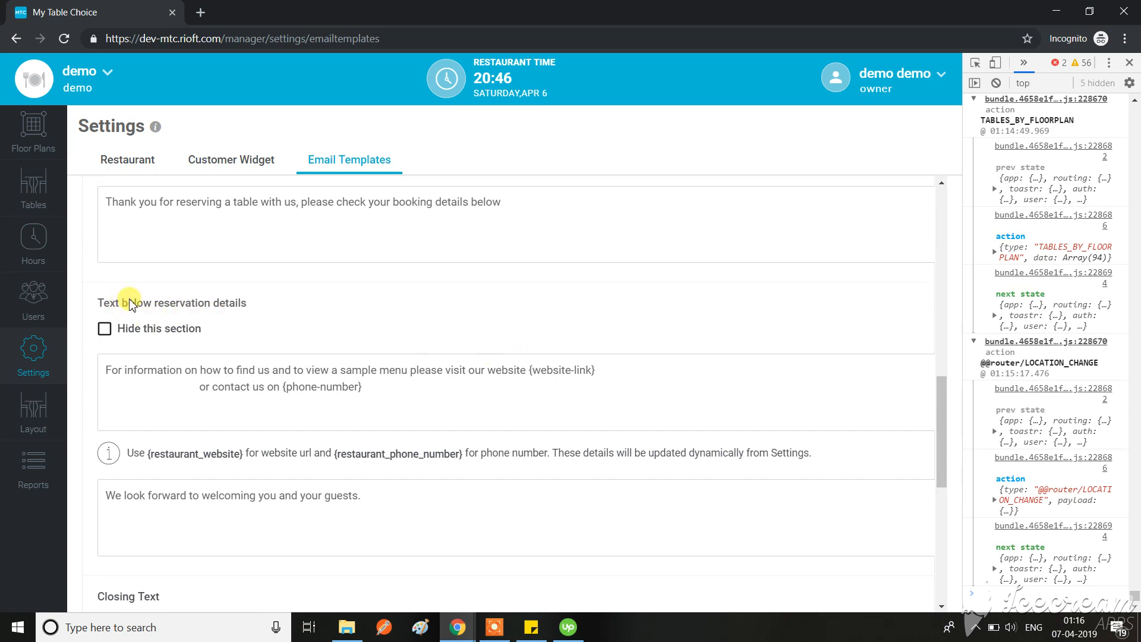
scroll(227, 380, up, 1)
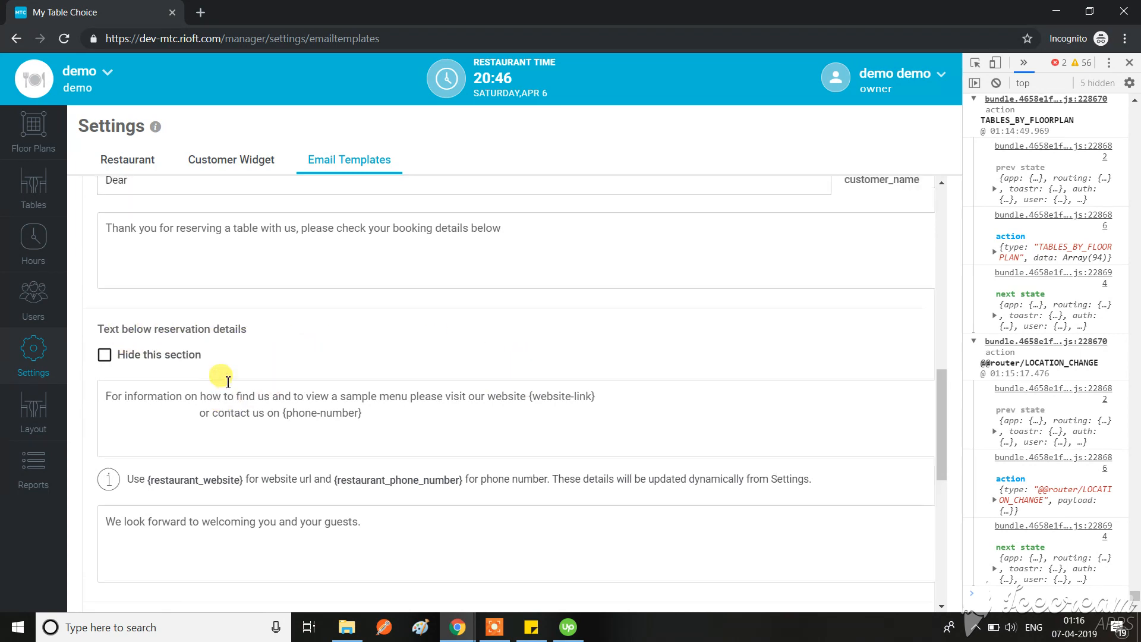
scroll(227, 380, up, 2)
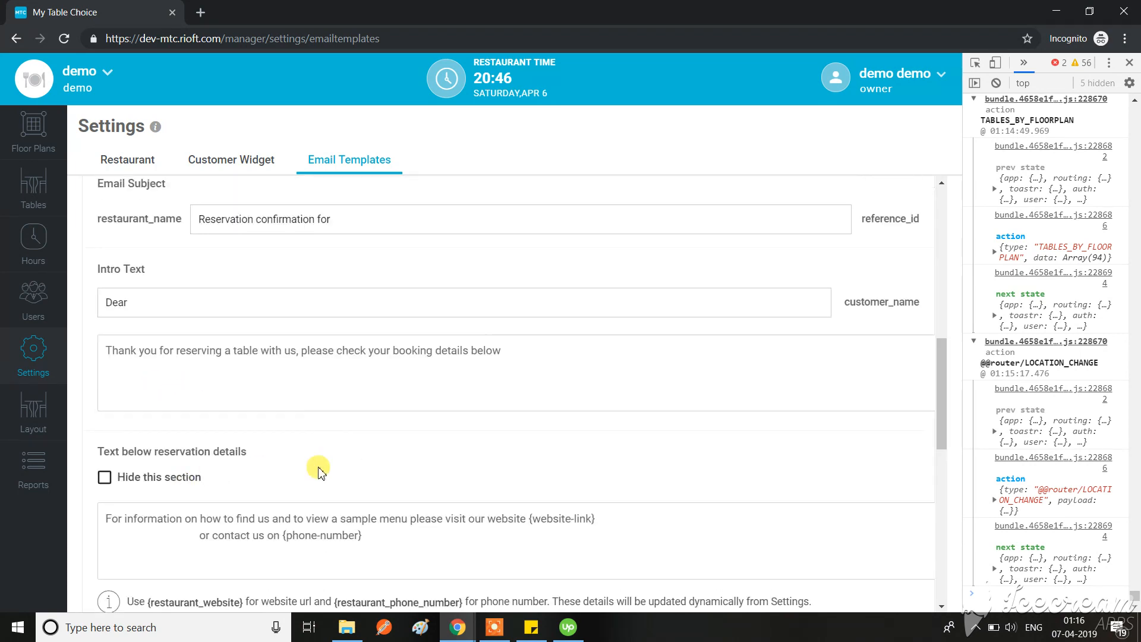
scroll(324, 461, down, 3)
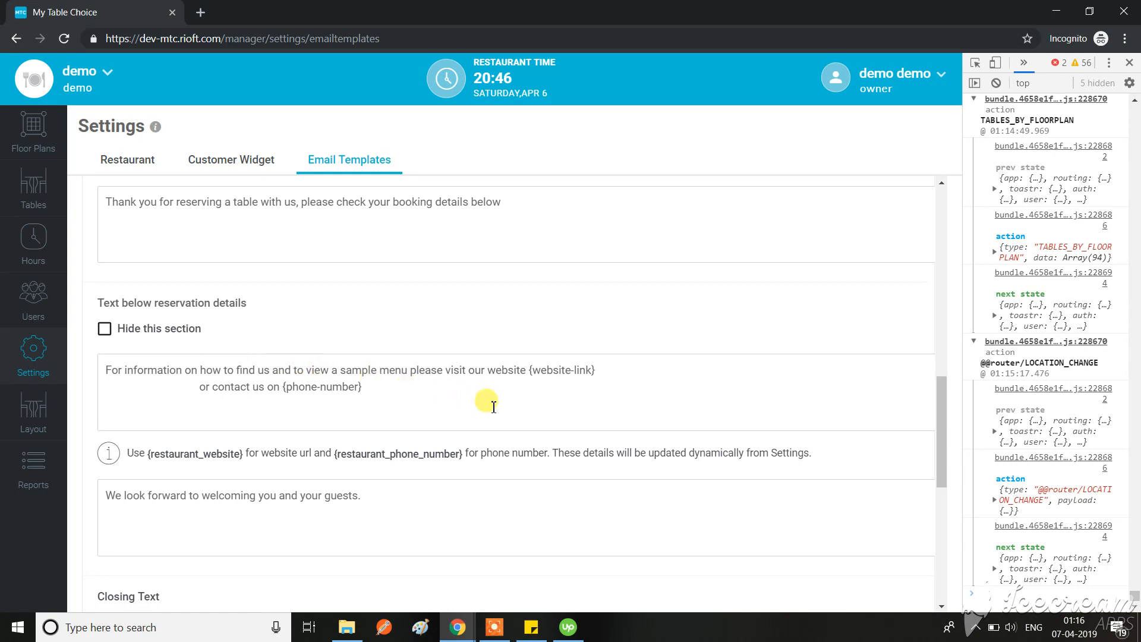
click(502, 370)
drag(624, 379, 558, 369)
click(581, 370)
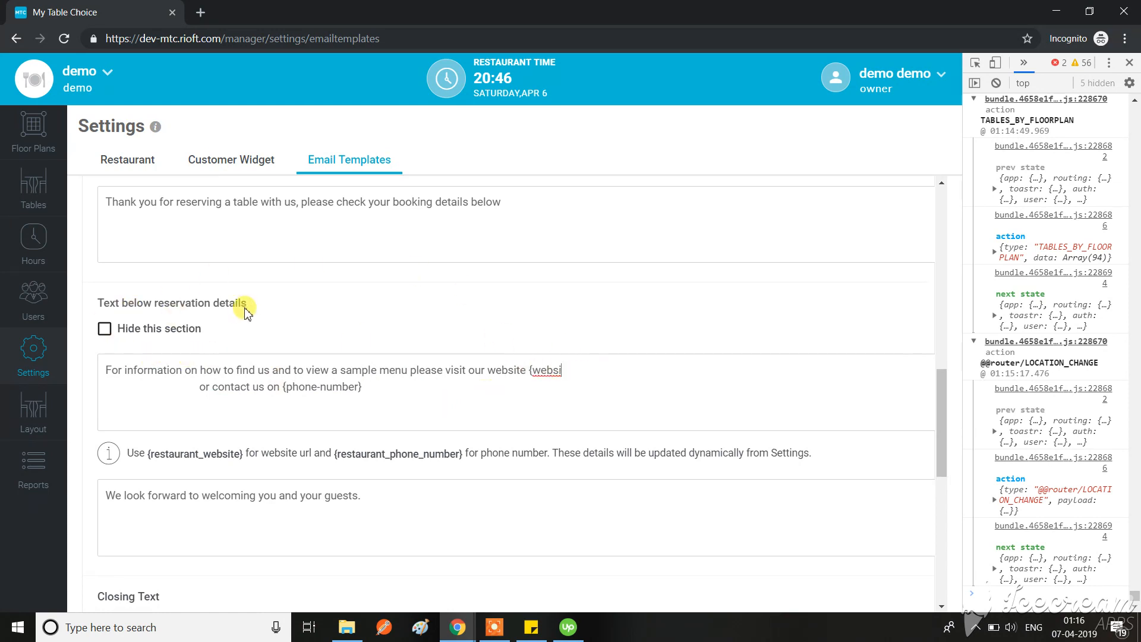
Step: Examine the Confirmation Email's welcome line, closing text, opening hours option and booking terms and conditions
scroll(303, 495, down, 3)
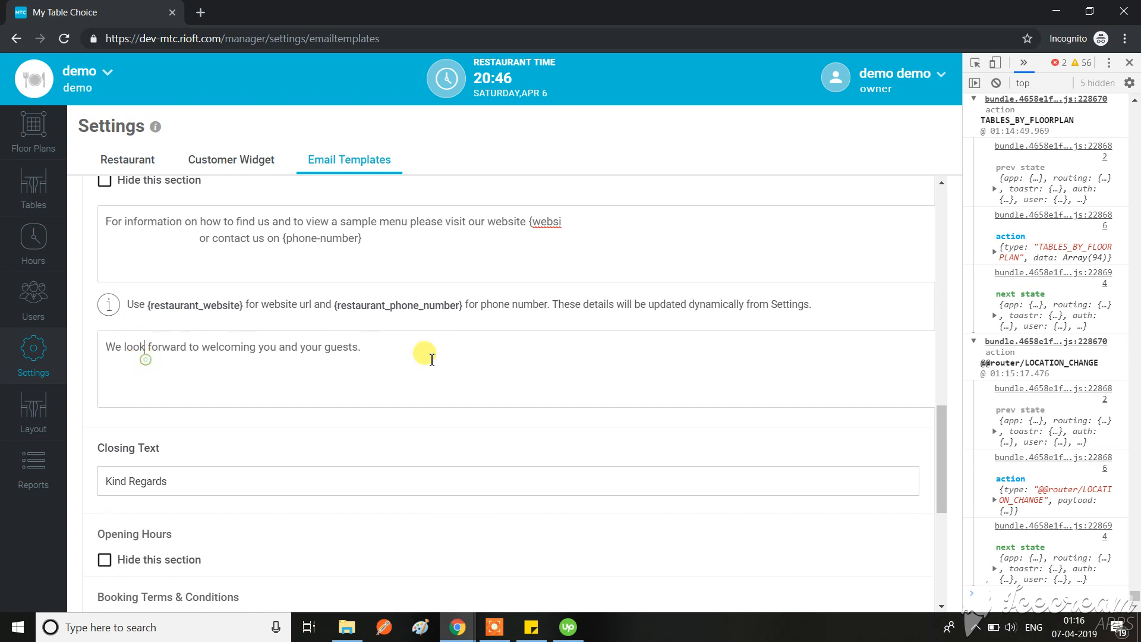
drag(433, 349, 104, 342)
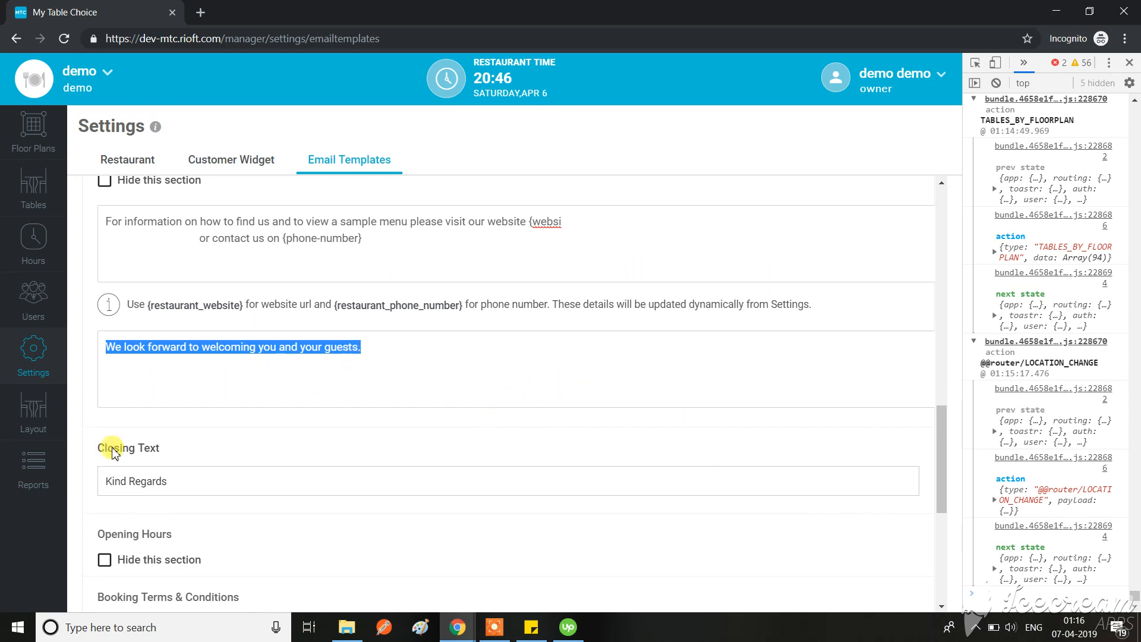
click(160, 447)
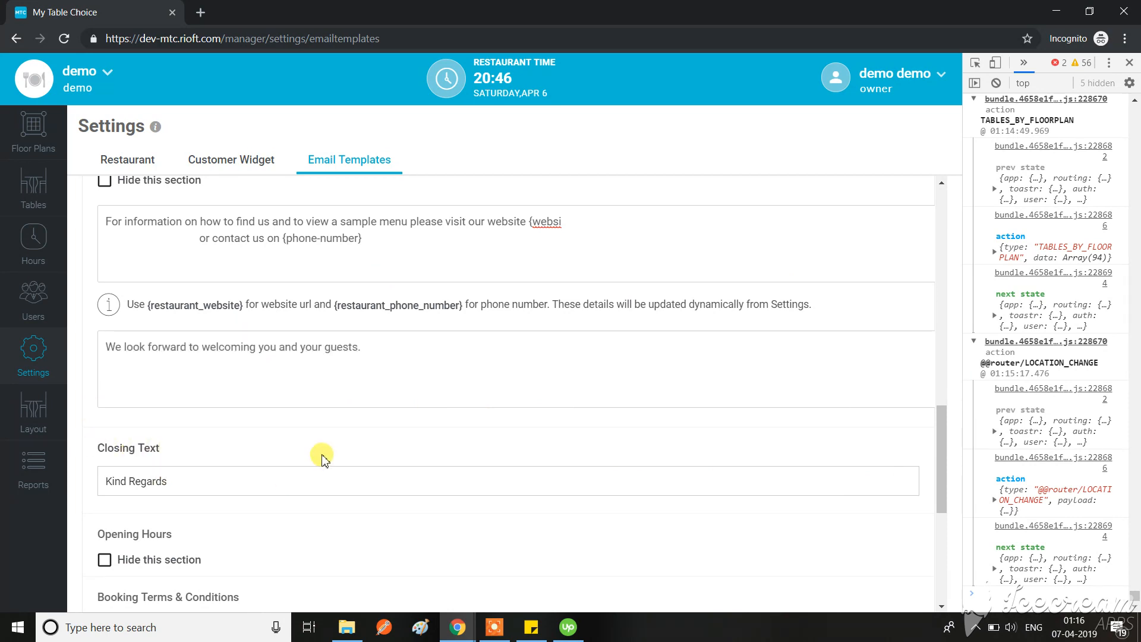
scroll(322, 460, down, 3)
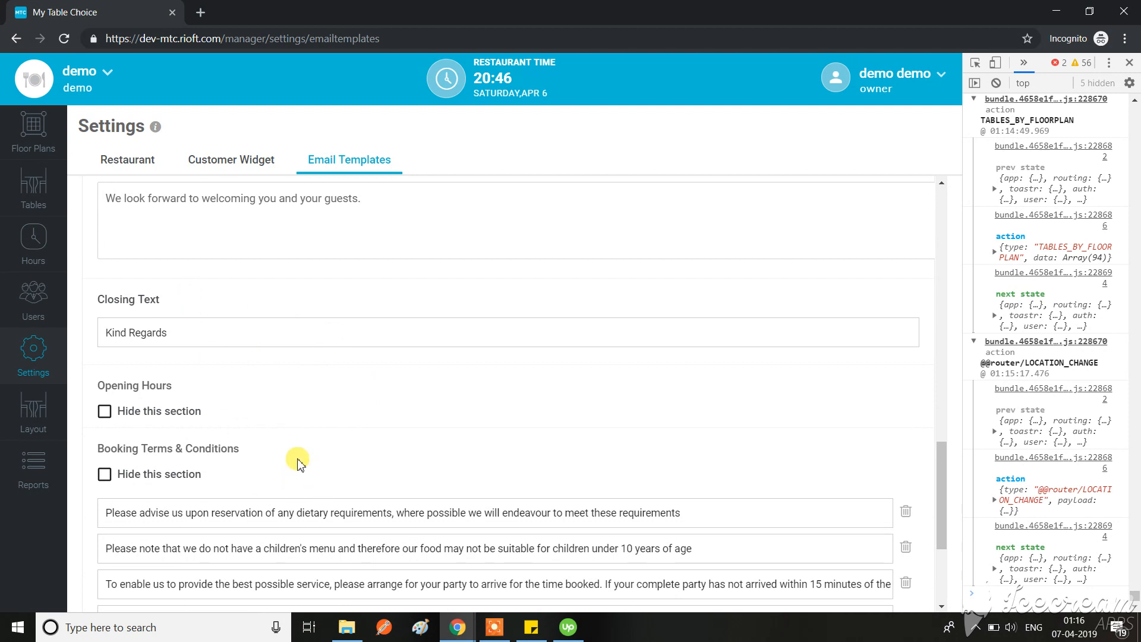
scroll(296, 457, down, 3)
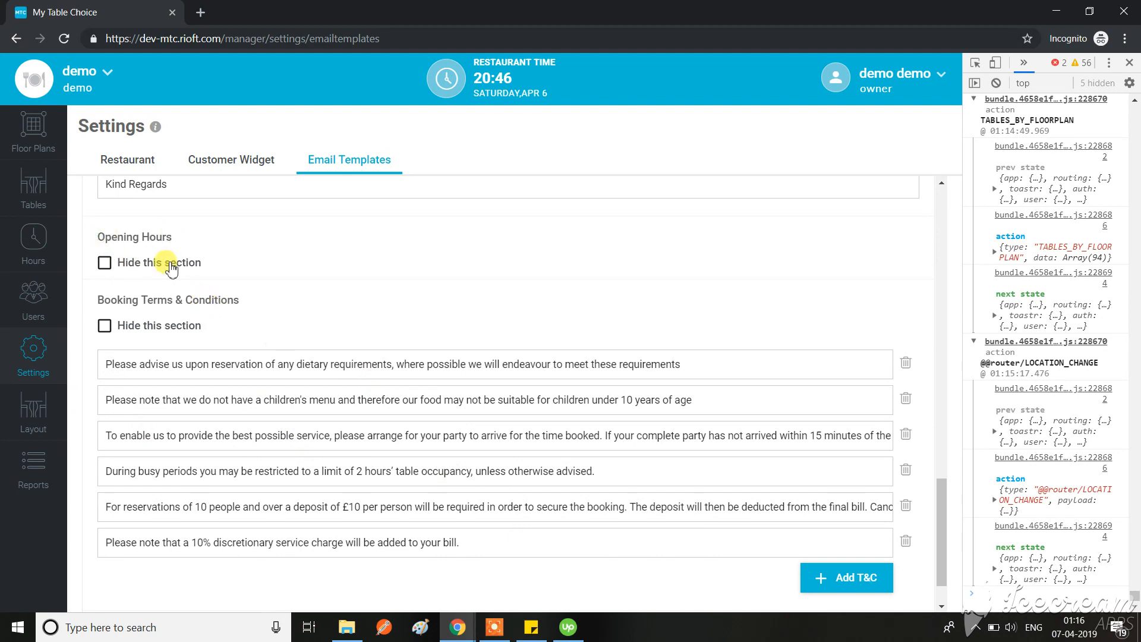
click(94, 296)
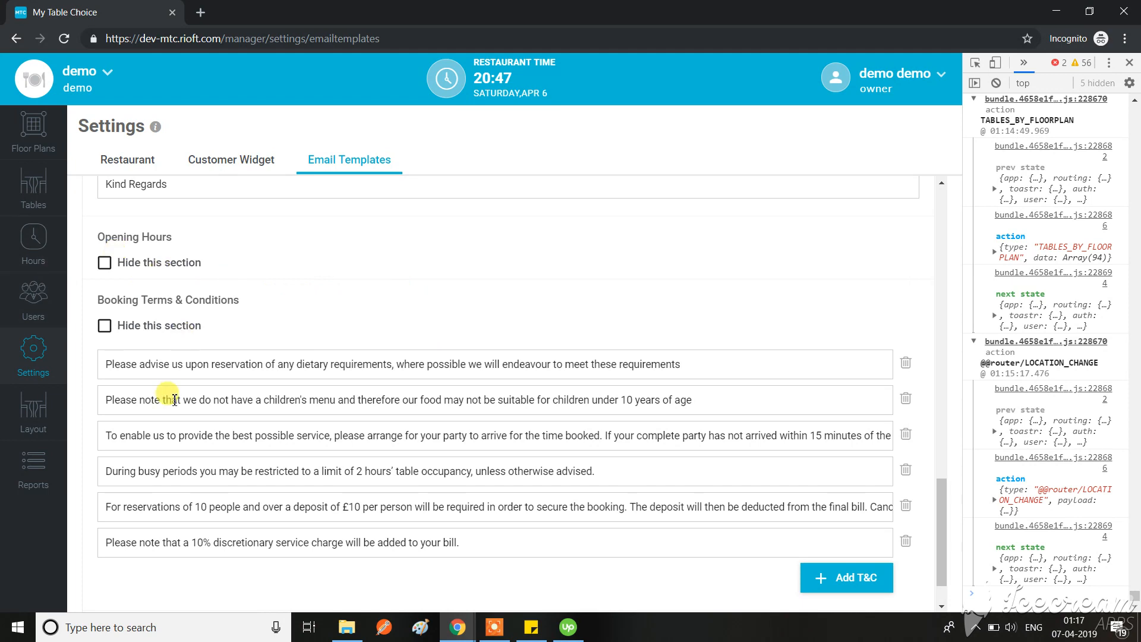
scroll(161, 392, up, 4)
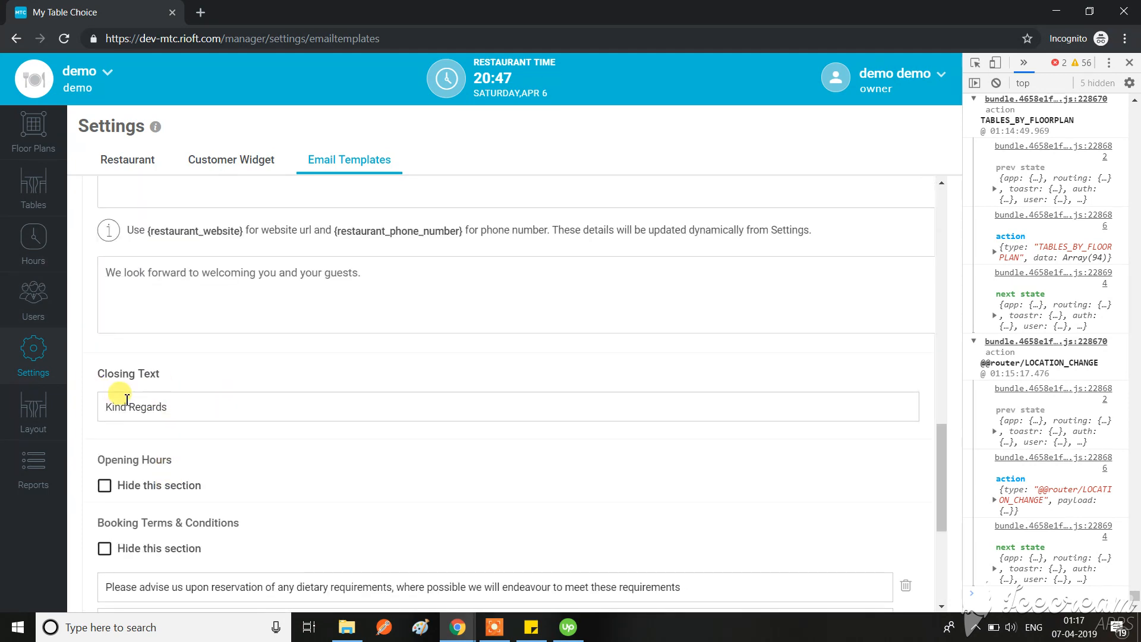
drag(202, 409, 76, 404)
click(254, 404)
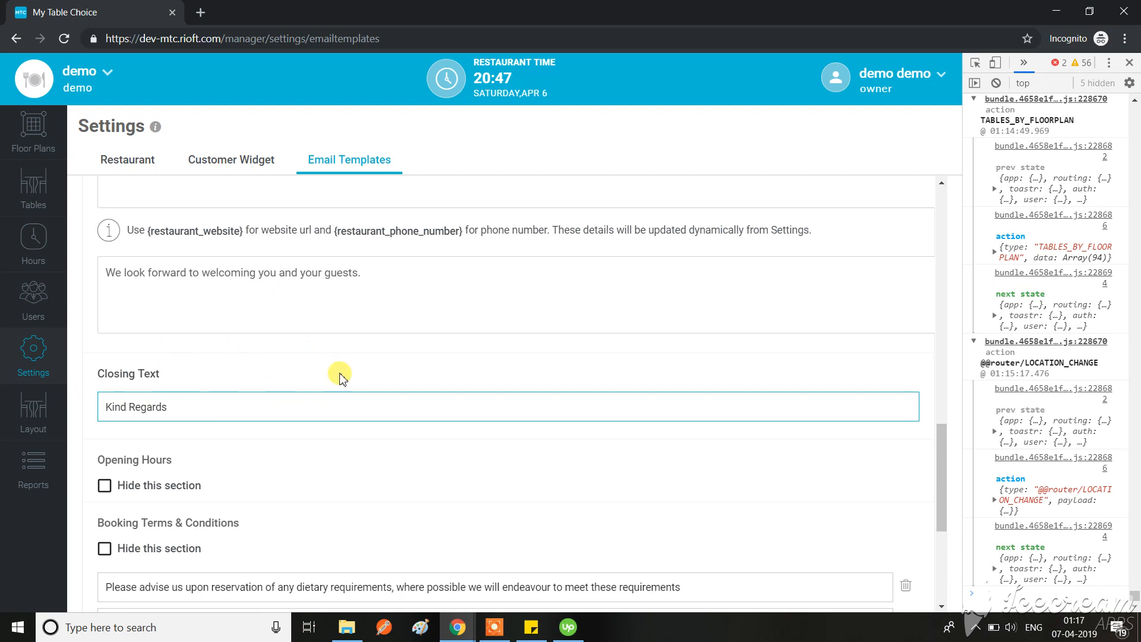
scroll(384, 429, down, 3)
scroll(384, 429, down, 2)
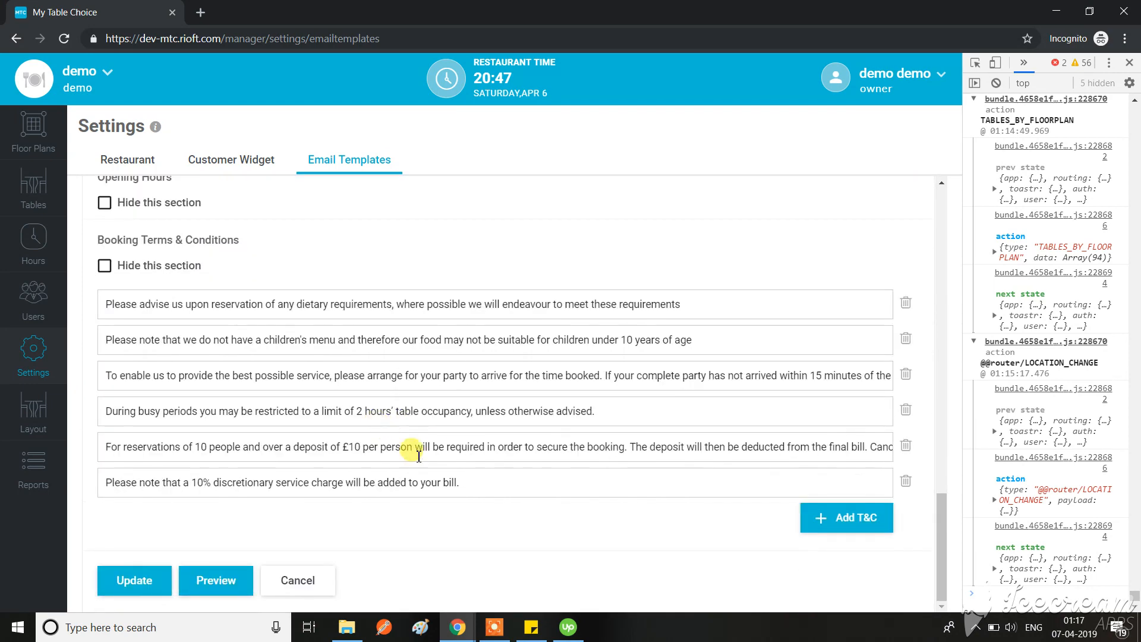
Step: Preview the Confirmation Email from the content settings heading, check its greeting and booking details, and close the preview
scroll(535, 559, up, 7)
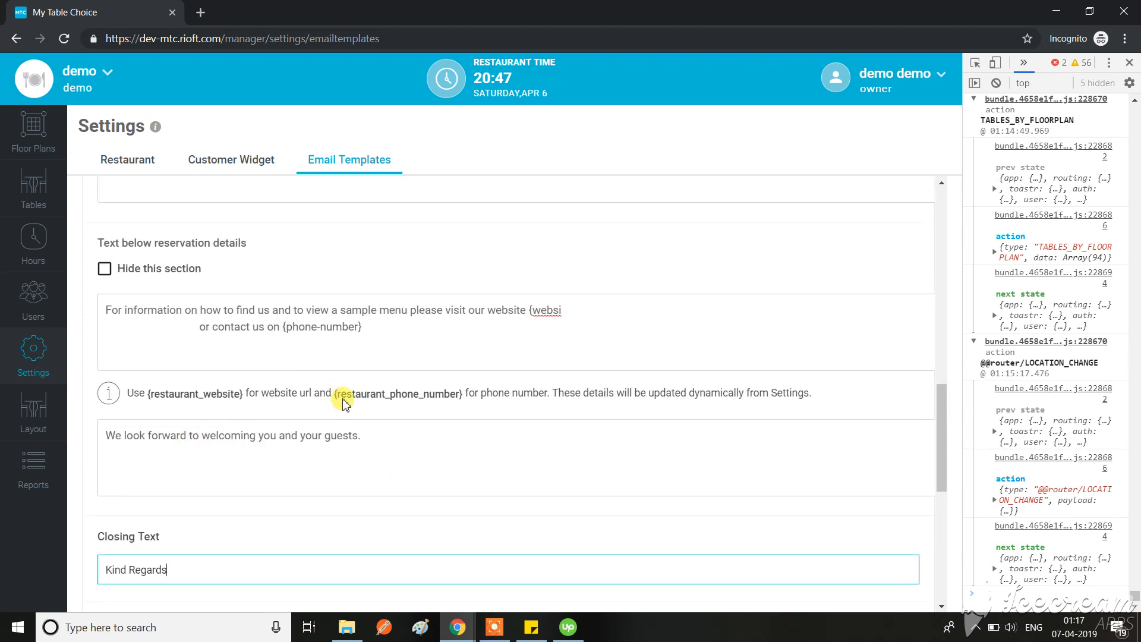
scroll(343, 403, up, 3)
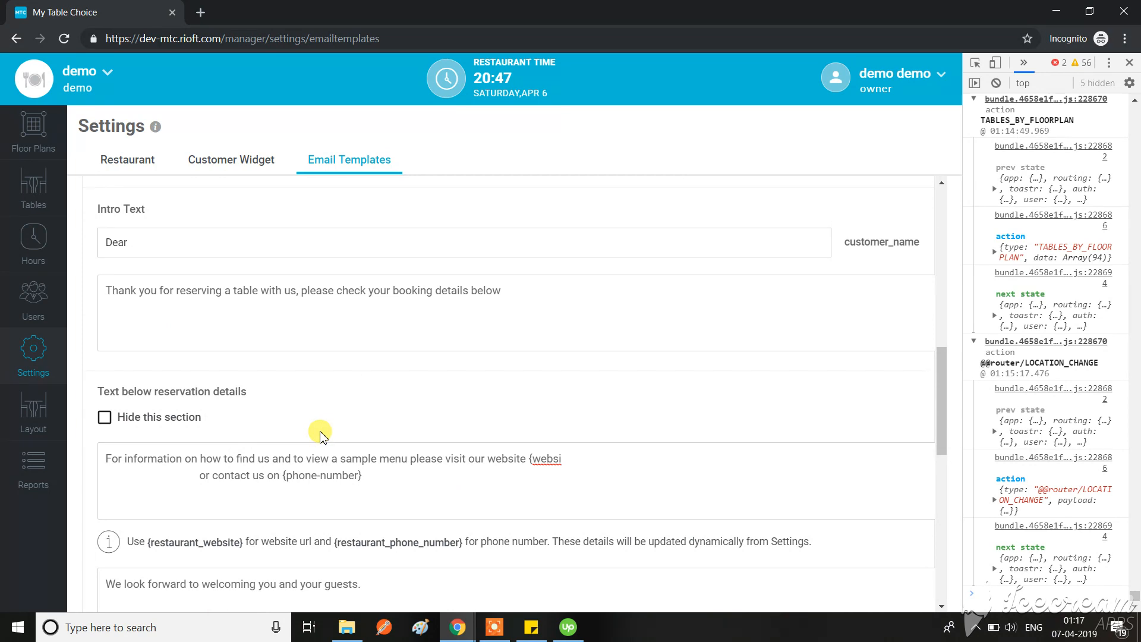
scroll(319, 436, up, 3)
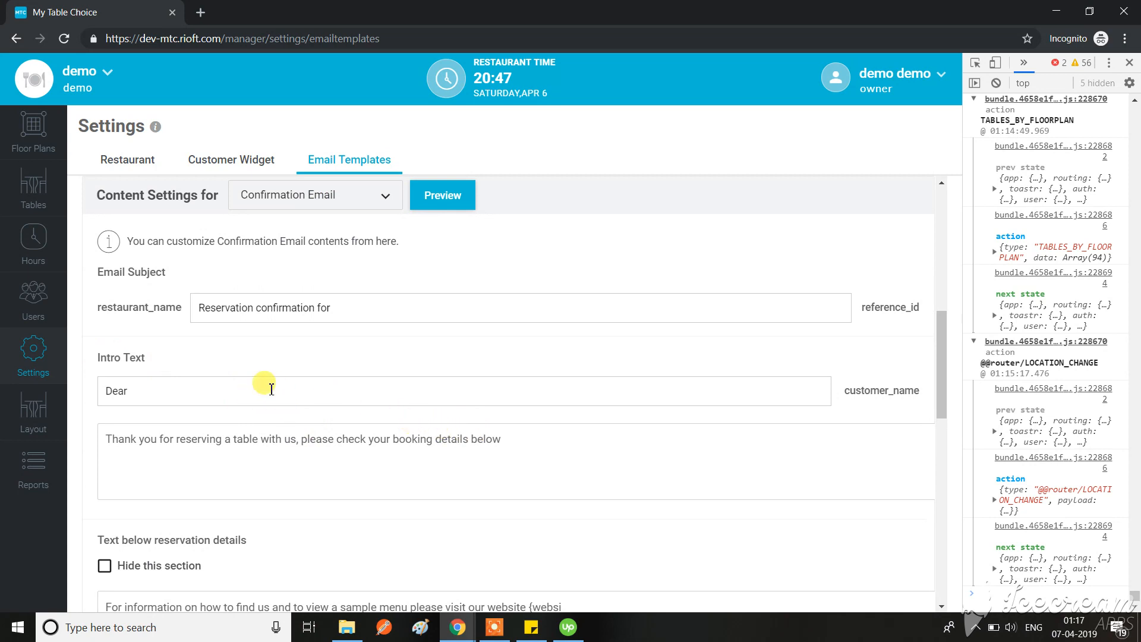
click(452, 196)
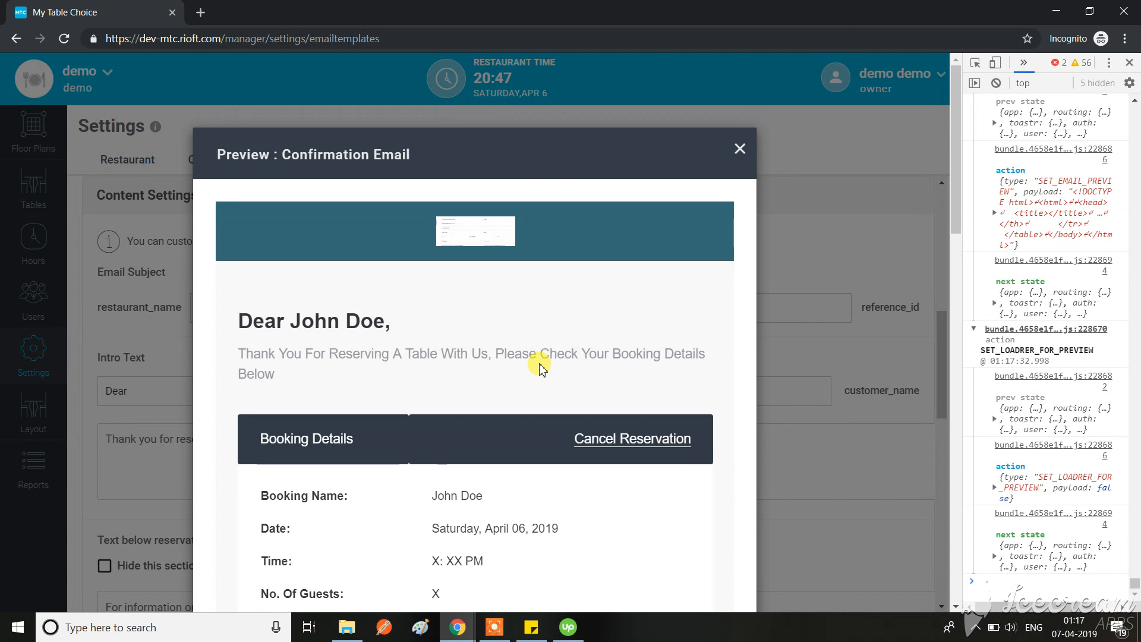
scroll(540, 365, down, 3)
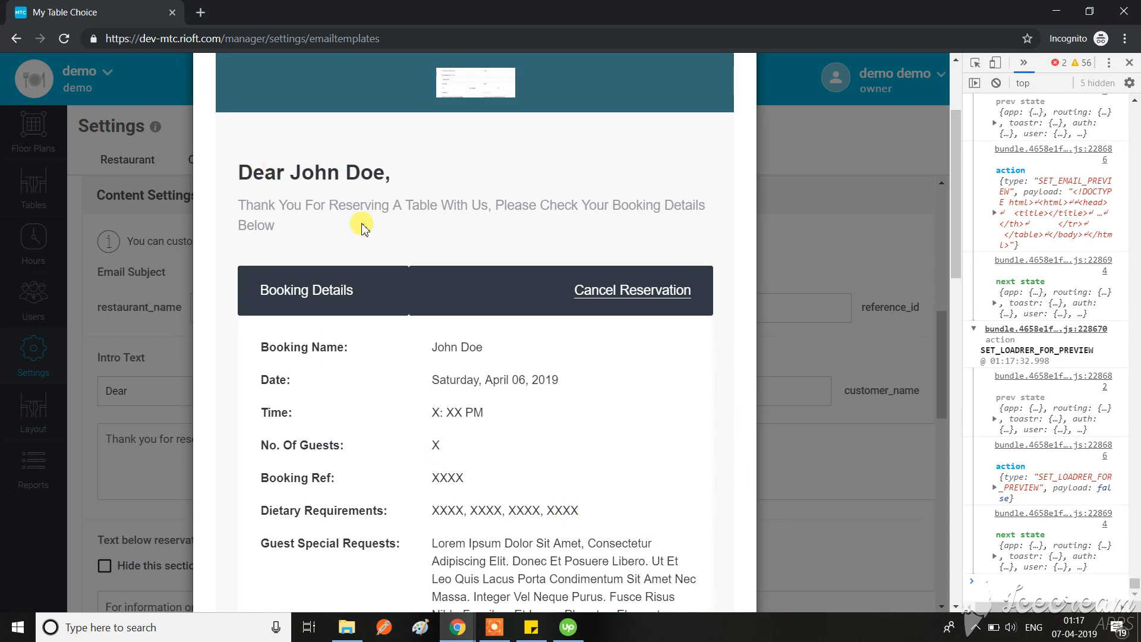
click(737, 282)
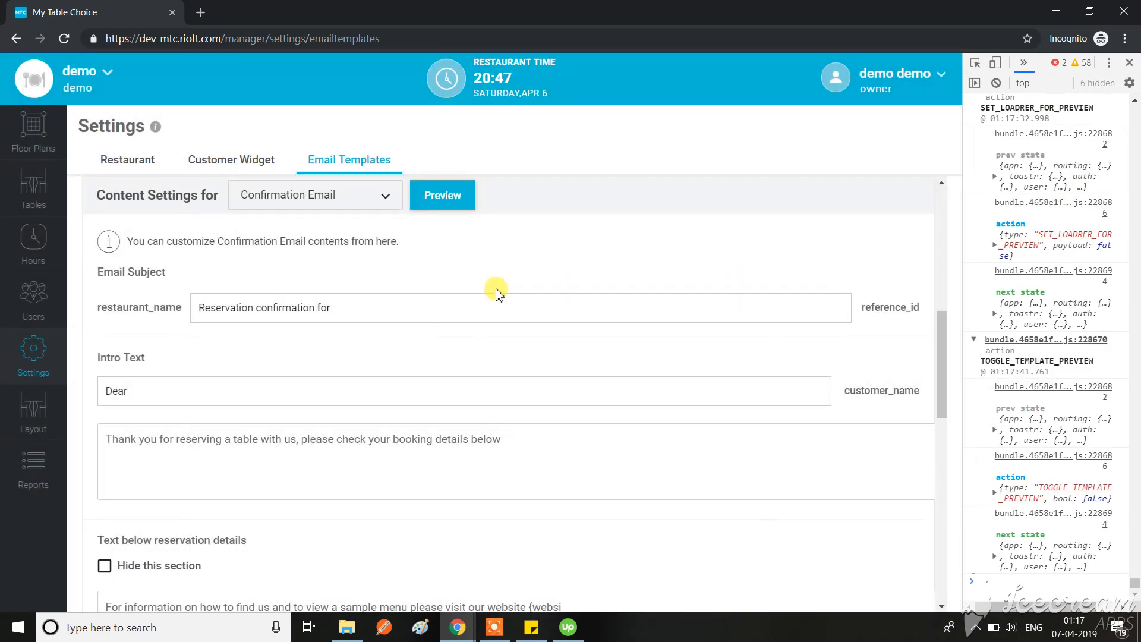
Step: Open the Confirmation Email preview again from the end of the template form, below the booking terms and conditions
scroll(415, 377, down, 3)
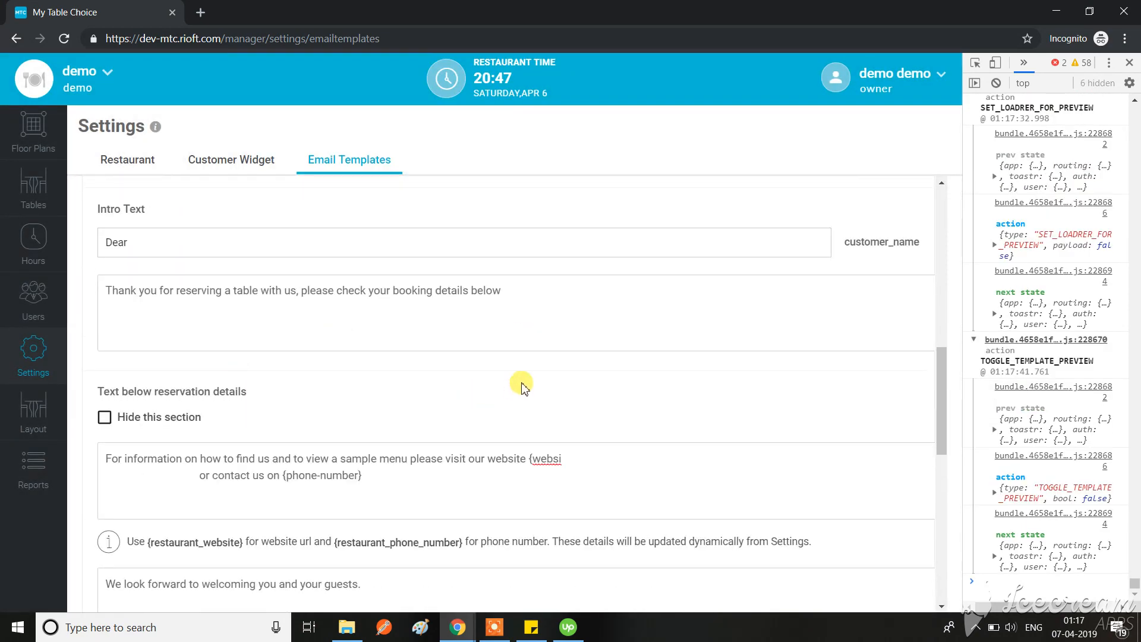
scroll(380, 538, down, 3)
scroll(401, 476, down, 9)
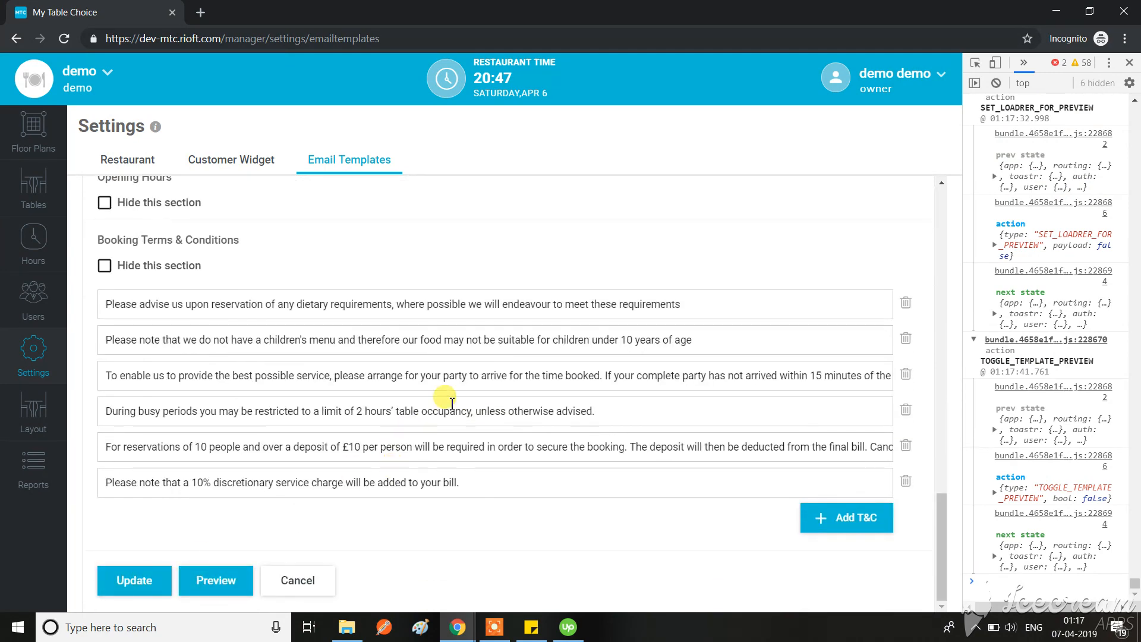
scroll(444, 397, up, 7)
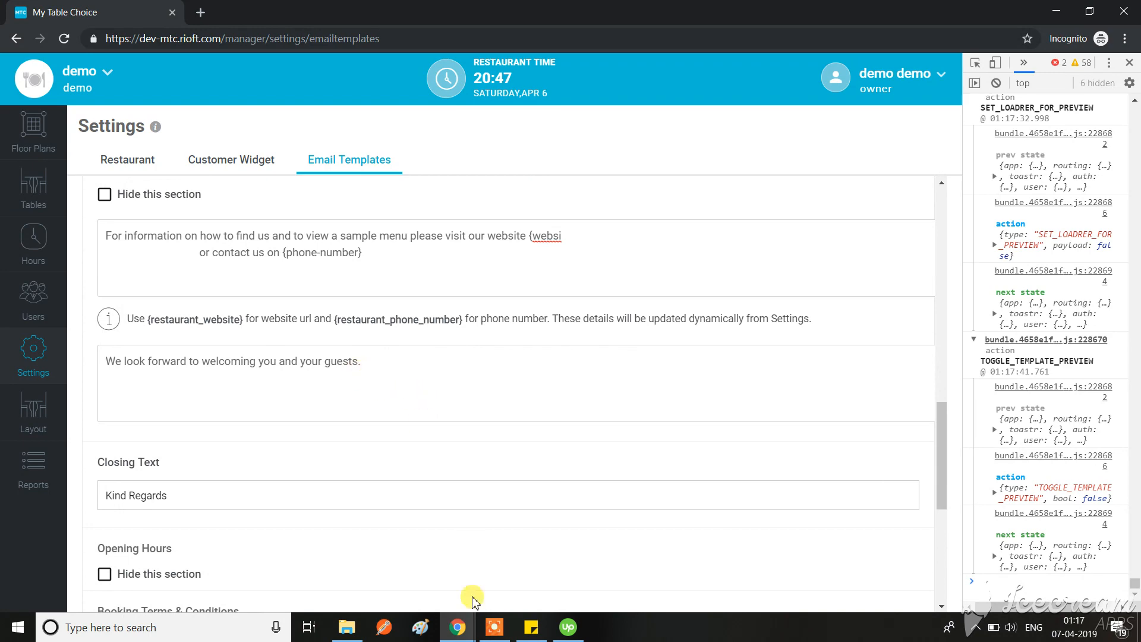
scroll(497, 478, down, 7)
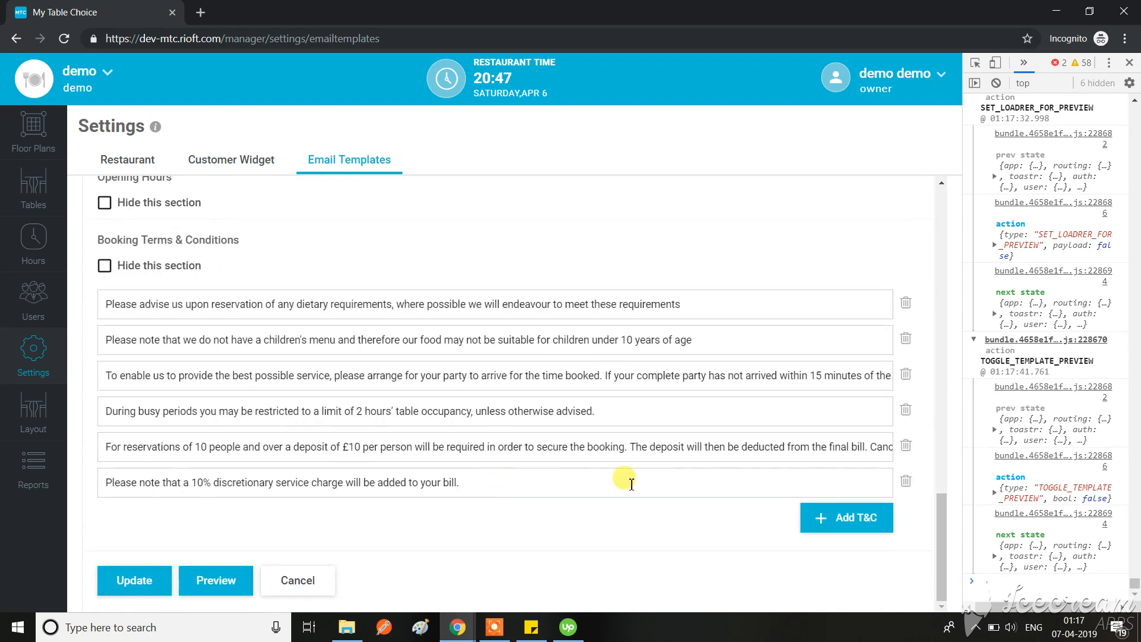
click(225, 584)
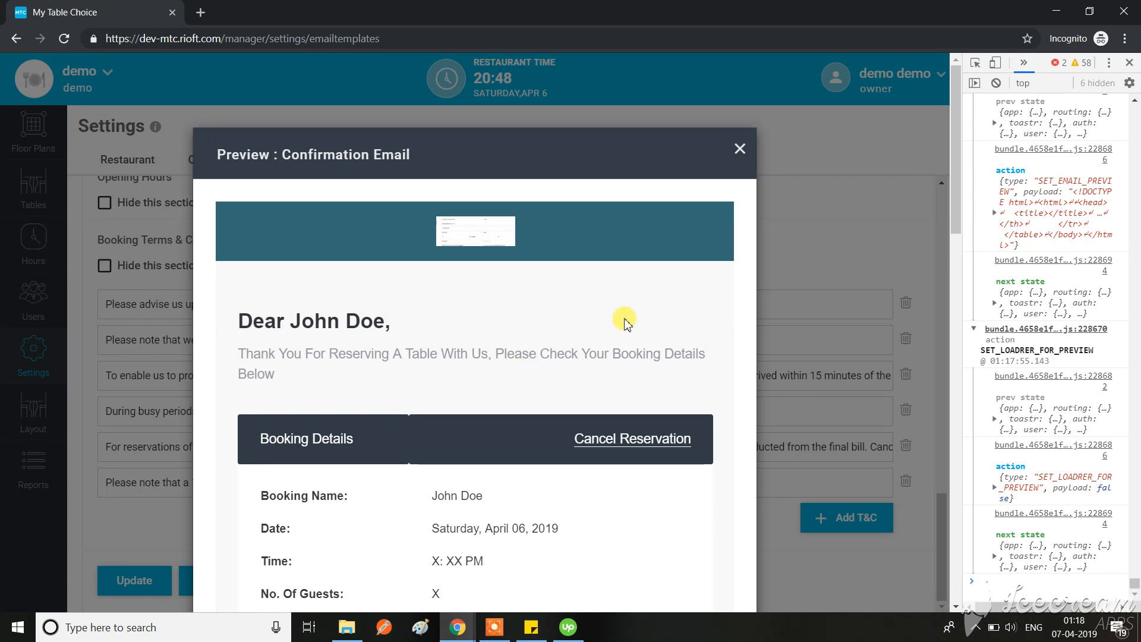
Step: Close the Confirmation Email preview and examine the template's email subject, intro text, text below reservation details and closing sections
click(739, 149)
scroll(413, 396, up, 3)
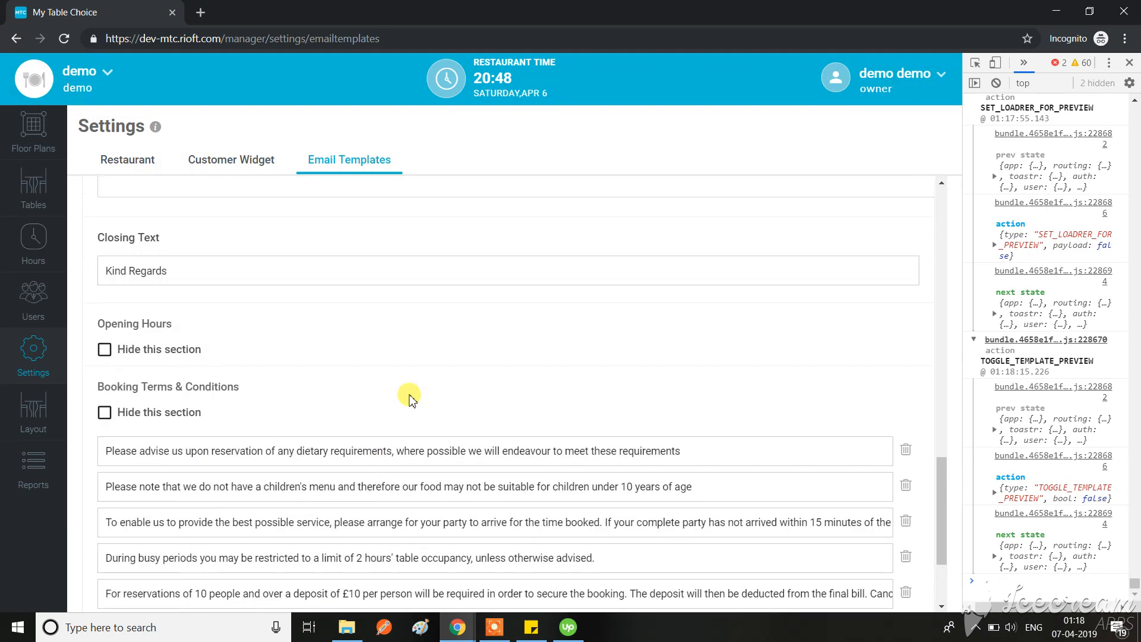
click(458, 627)
click(541, 561)
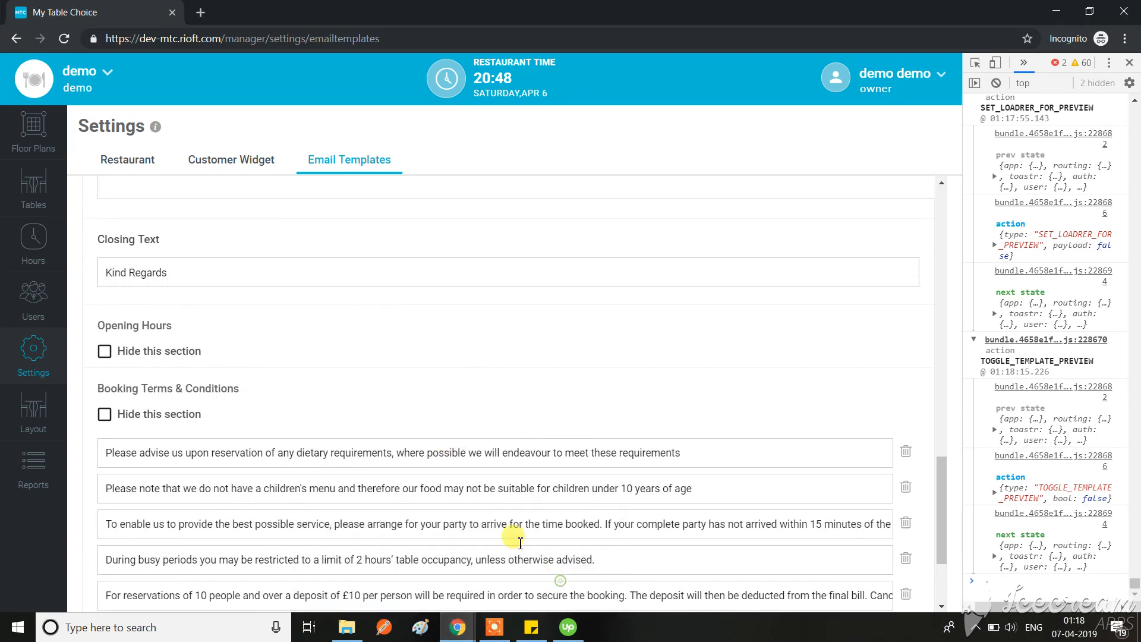
click(457, 627)
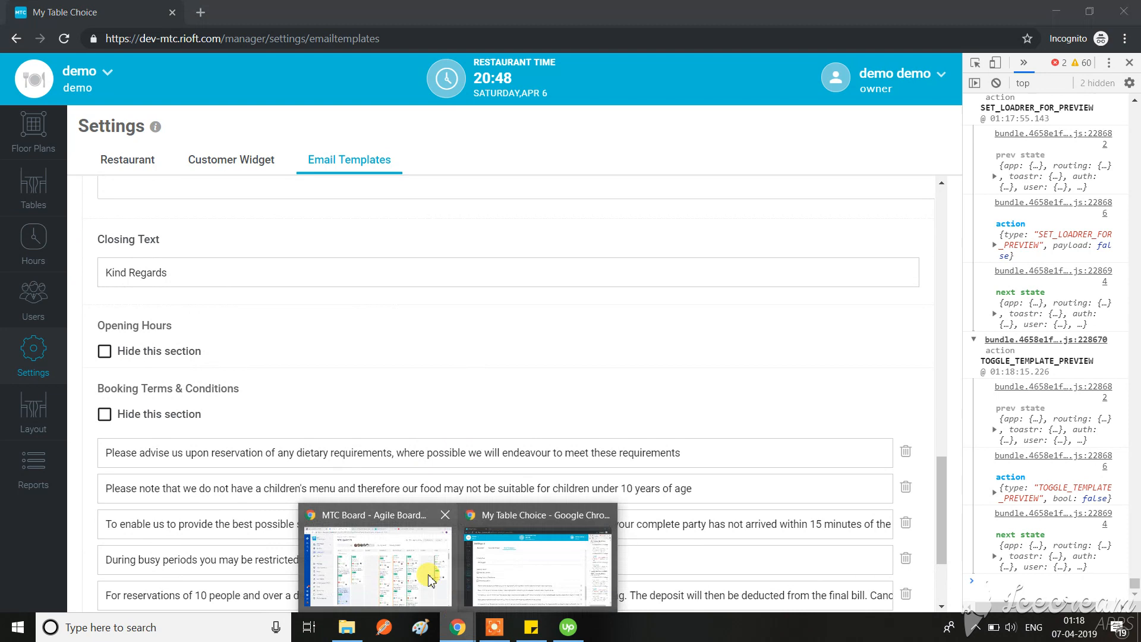
click(559, 574)
scroll(371, 456, up, 6)
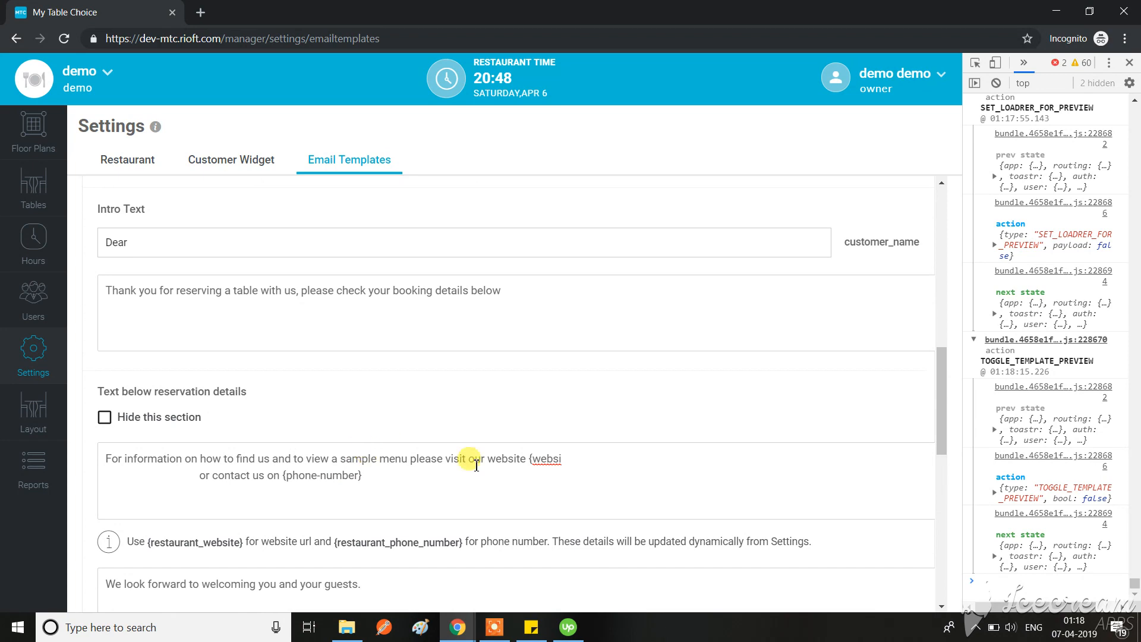
scroll(418, 444, down, 6)
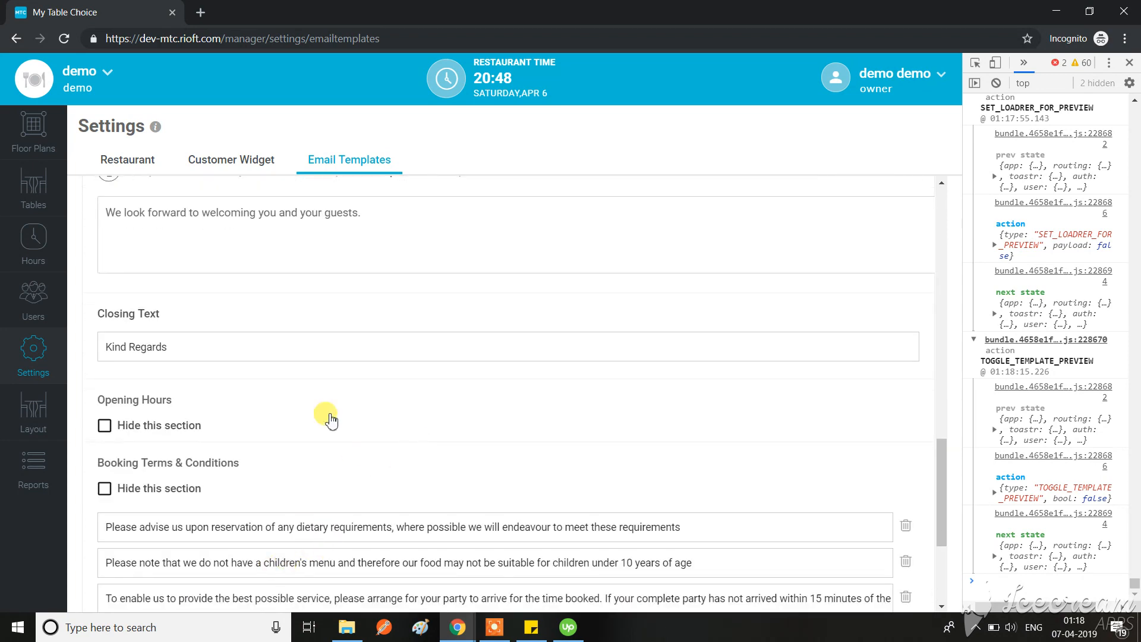
scroll(318, 489, up, 5)
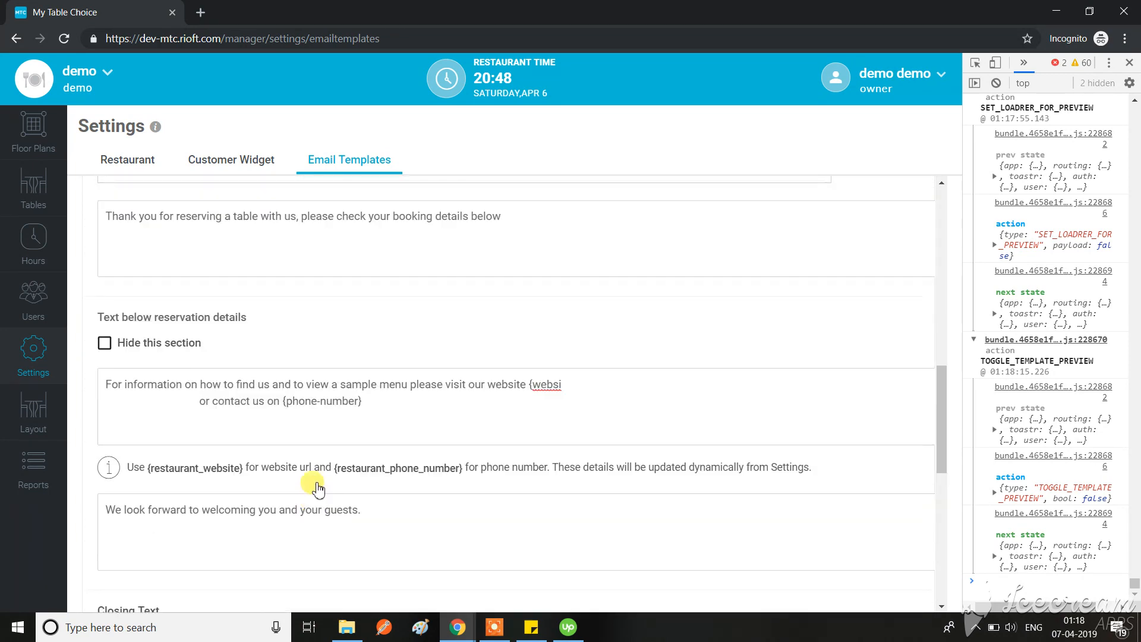
scroll(318, 489, up, 5)
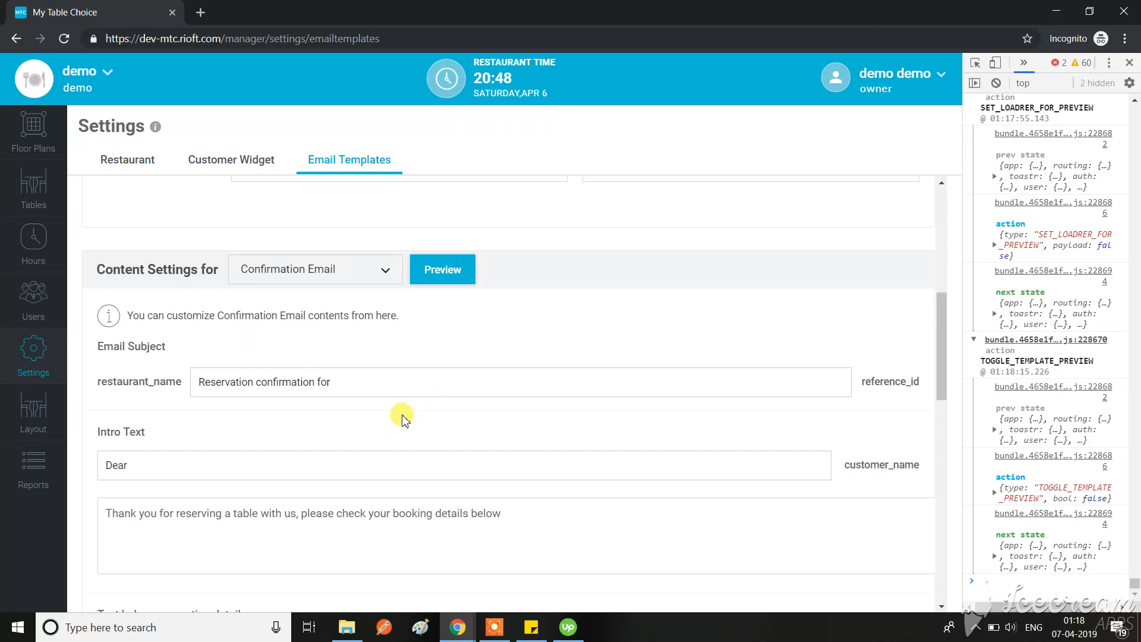
scroll(410, 428, down, 3)
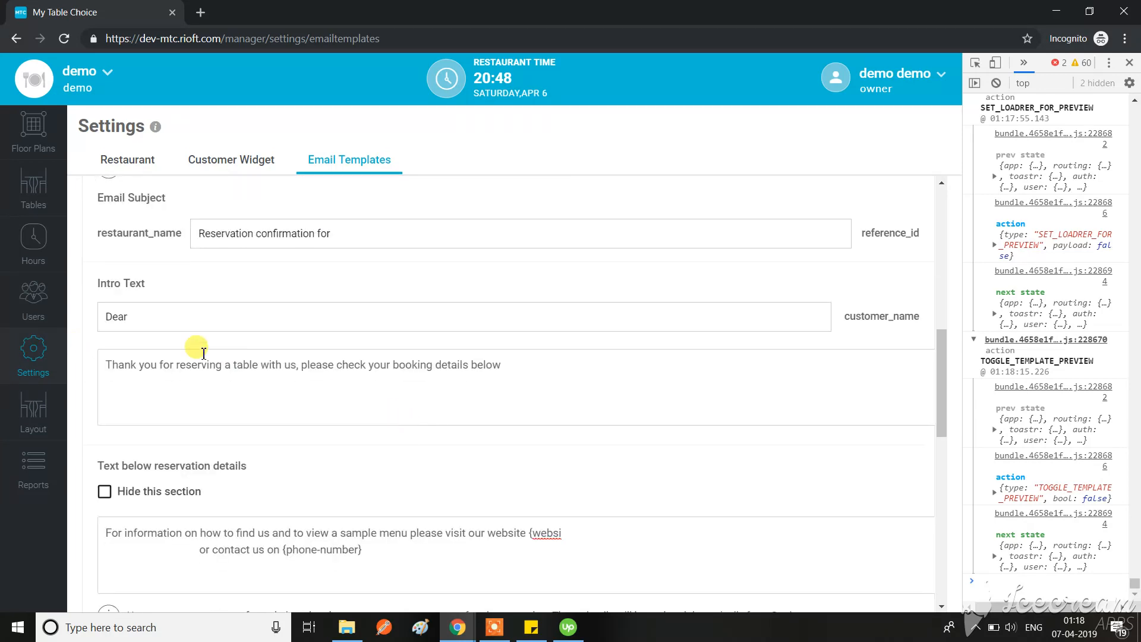
Step: Replace the Confirmation Email's text below the reservation details with "jhkjhbk" and clear the field again
scroll(214, 374, down, 3)
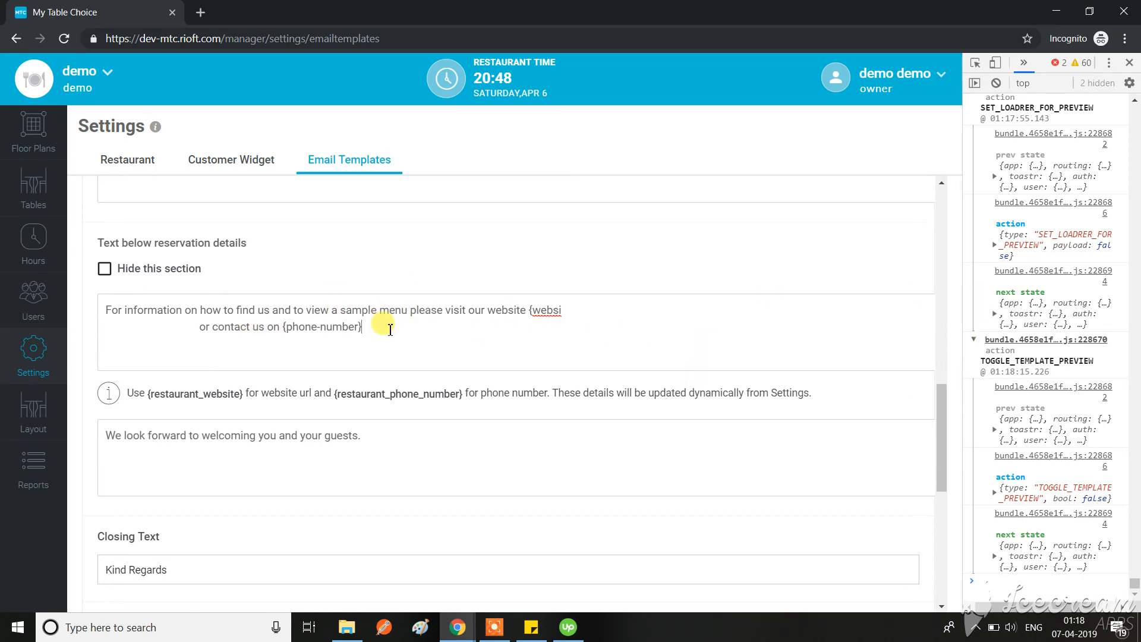
drag(362, 326, 302, 333)
key(BackSpace)
drag(302, 332, 89, 293)
key(BackSpace)
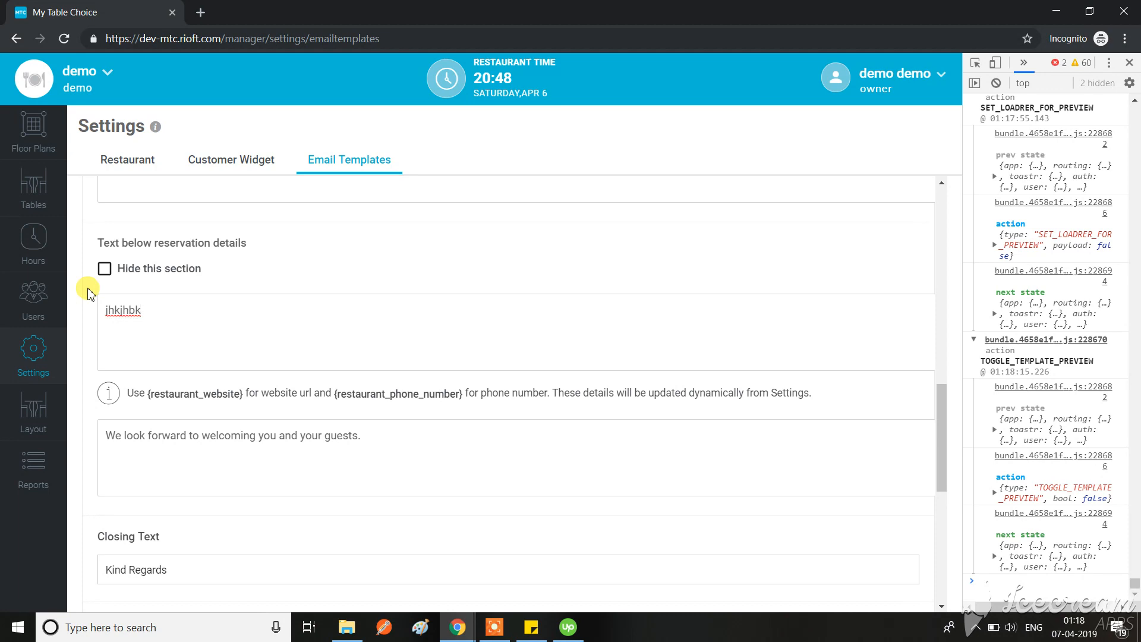
drag(213, 315, 64, 311)
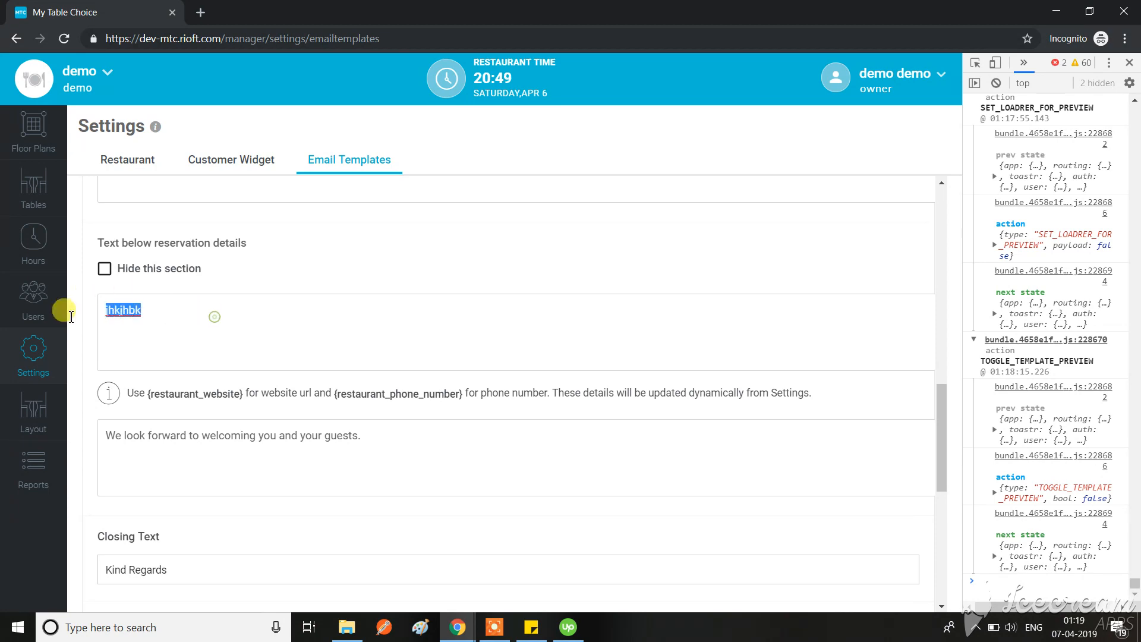
key(BackSpace)
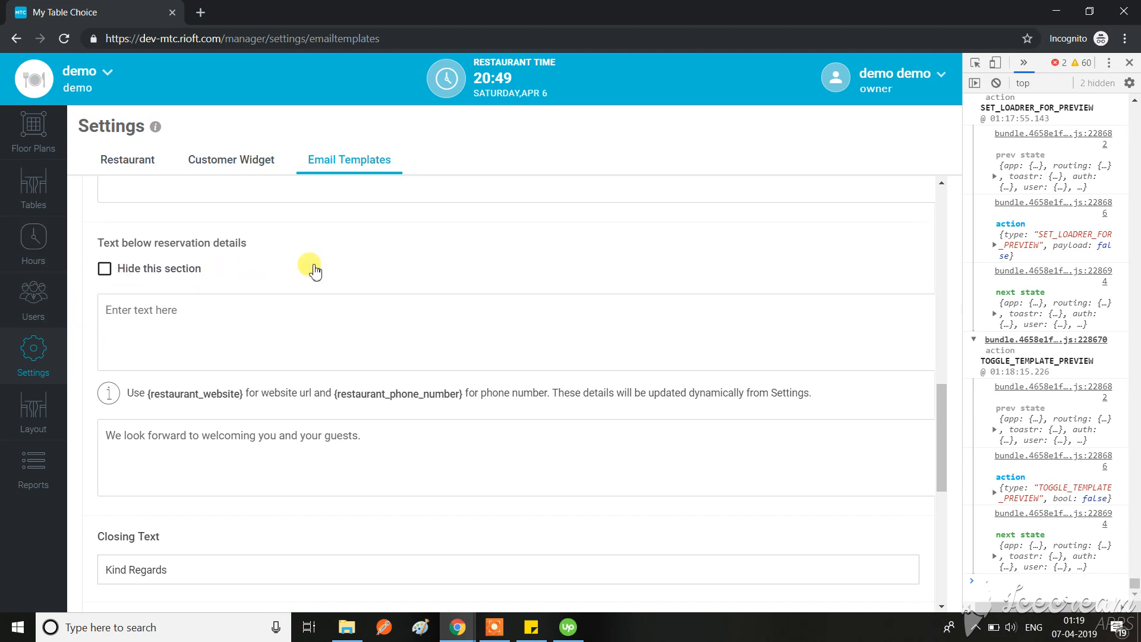
Step: Discard the unsaved template edits by visiting the Customer Widget settings and reopening Email Templates at the text below reservation details
scroll(377, 257, down, 4)
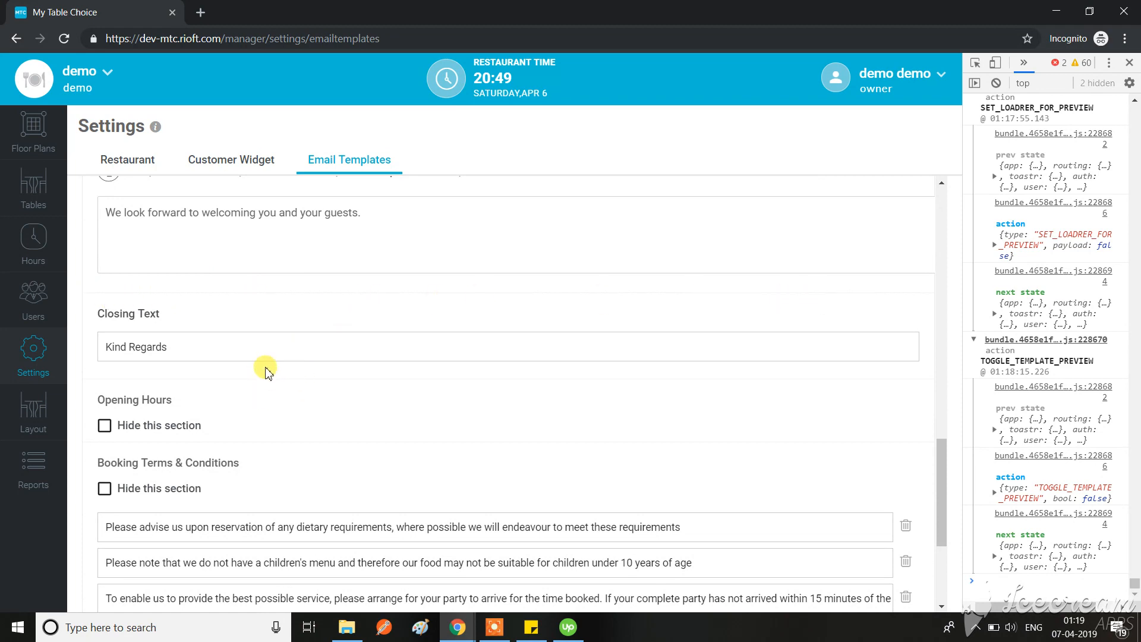
click(225, 161)
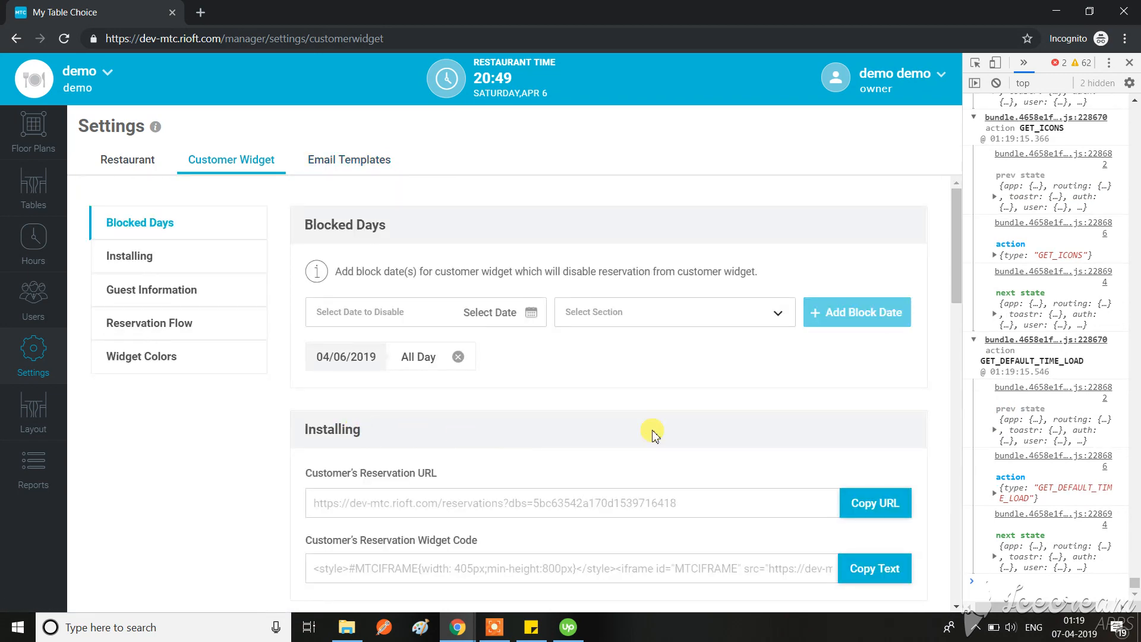
click(360, 157)
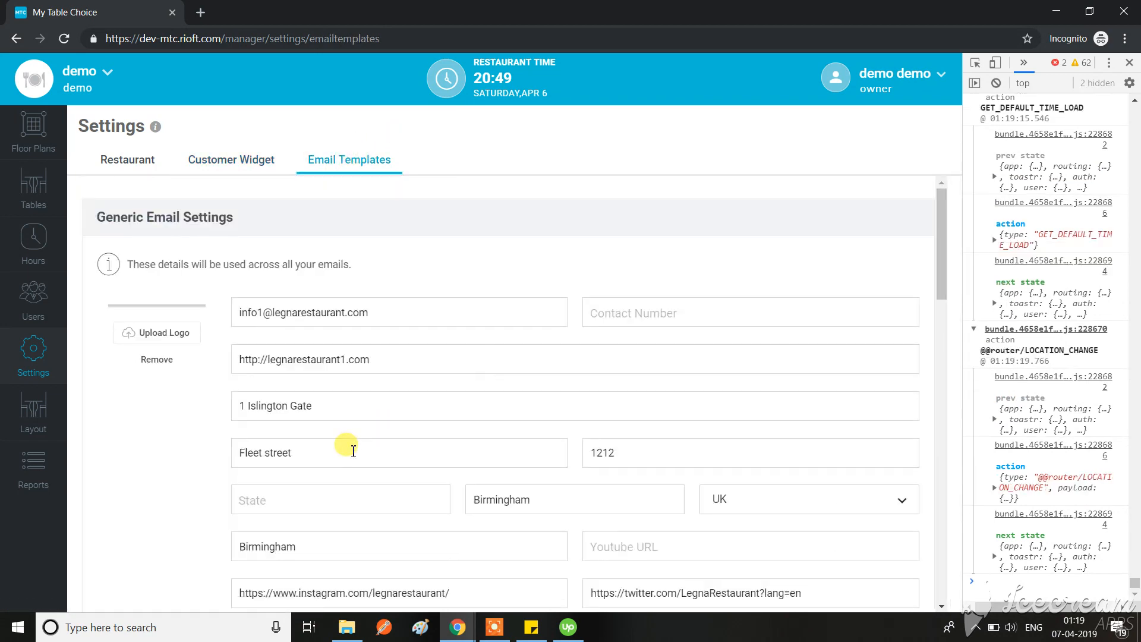
scroll(353, 450, down, 15)
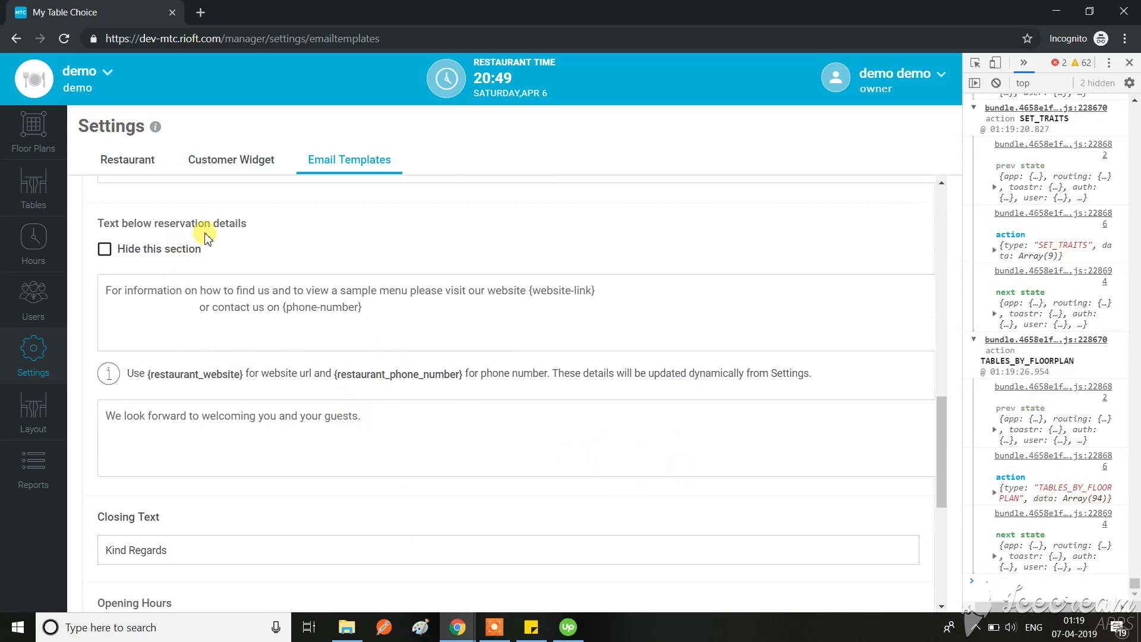
click(510, 634)
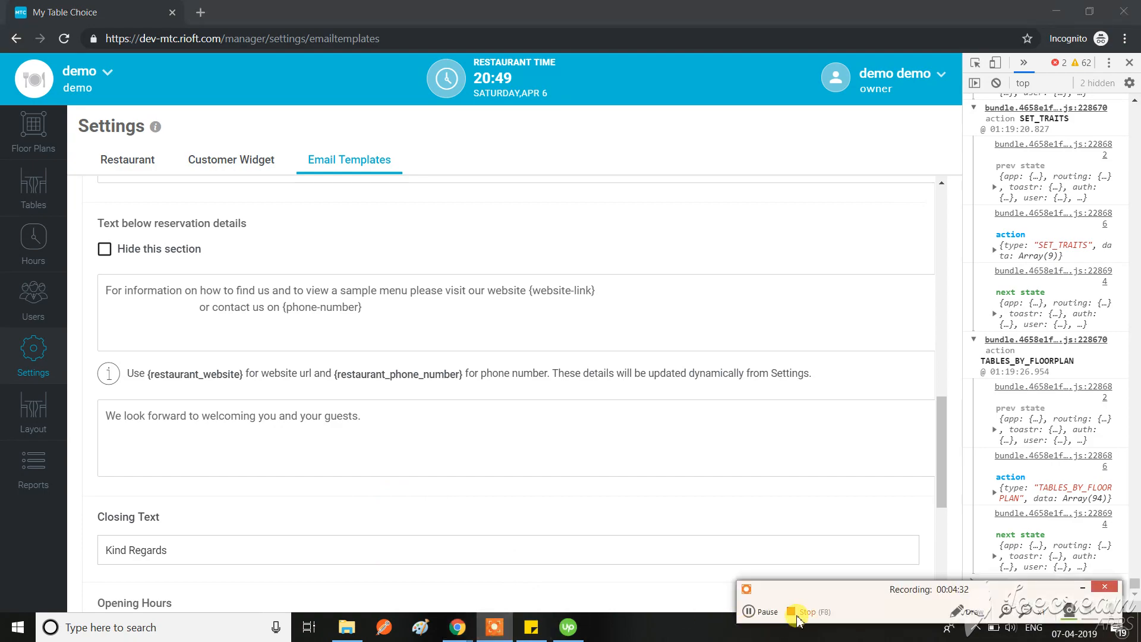